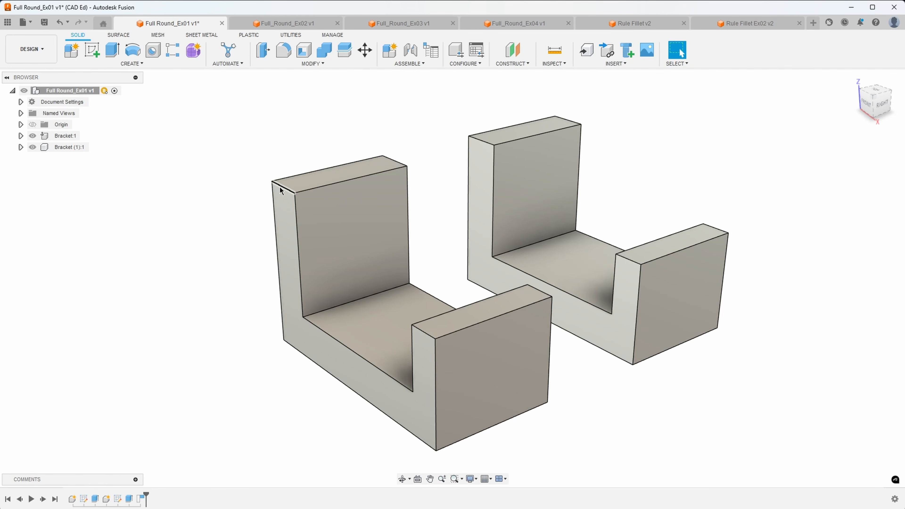
Fillet the left upright's two short top edges with a 30 mm radius.
{"action": "left_click", "coordinate": [326, 187]}
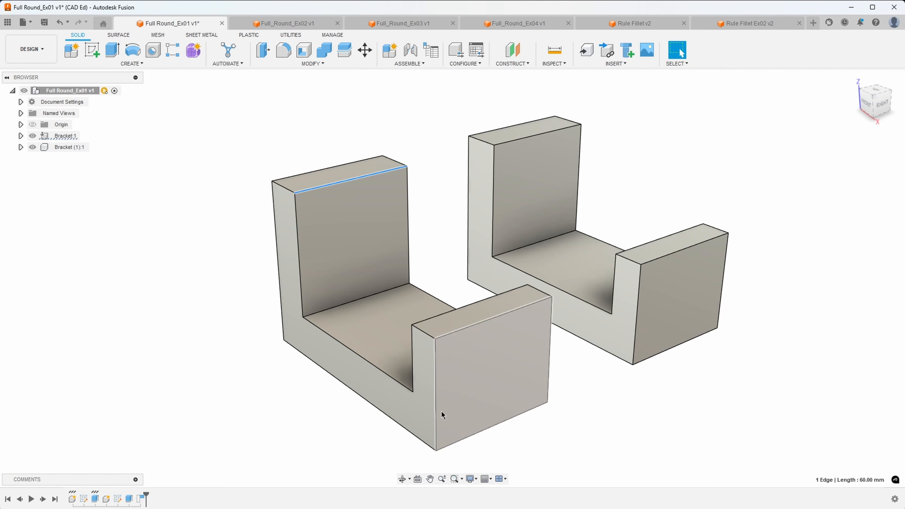
{"action": "left_click", "coordinate": [178, 215]}
{"action": "left_click", "coordinate": [281, 188]}
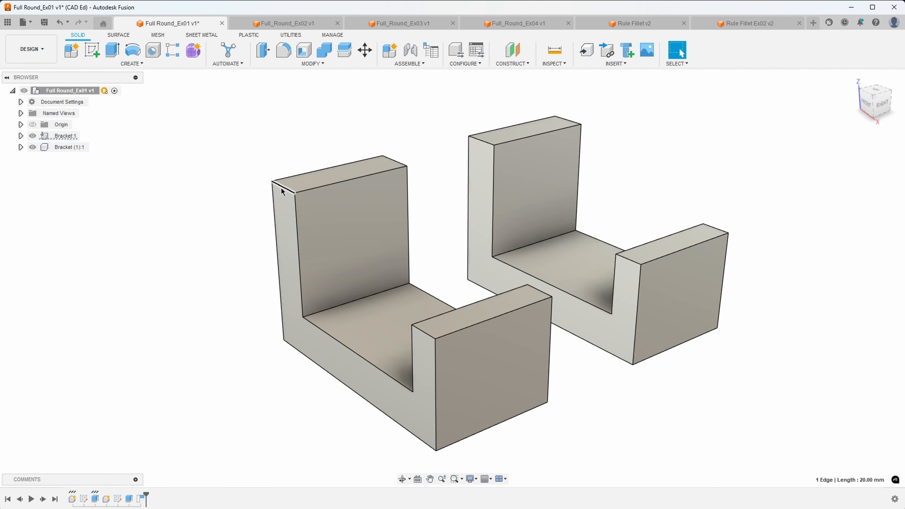
{"action": "left_click", "coordinate": [389, 162], "text": "ctrl"}
{"action": "right_click", "coordinate": [389, 163]}
{"action": "left_click", "coordinate": [367, 224]}
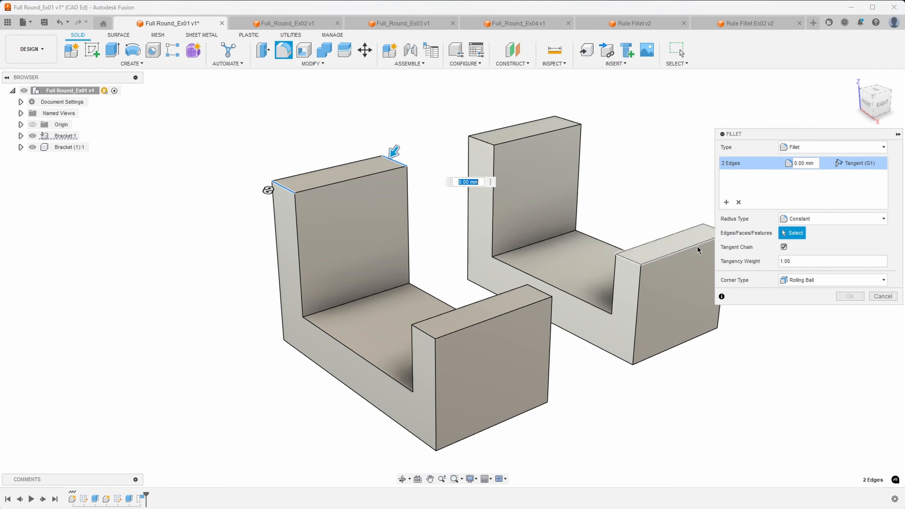
{"action": "left_click", "coordinate": [815, 164]}
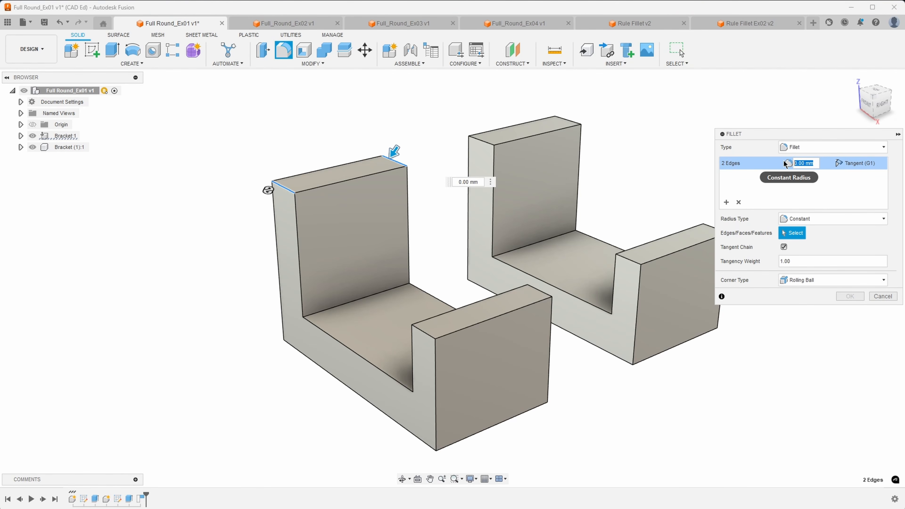
{"action": "type", "text": "30"}
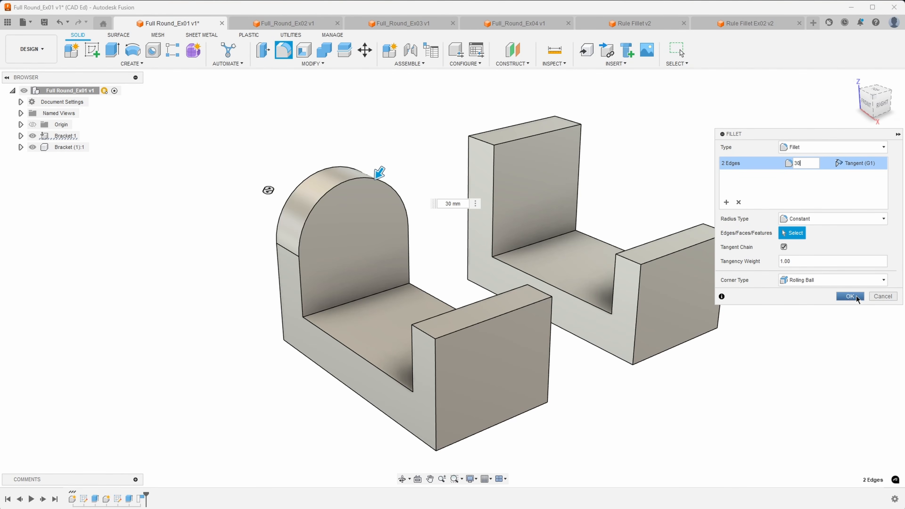
{"action": "key", "text": "Return"}
{"action": "middle_click_drag", "start_coordinate": [338, 206], "coordinate": [302, 176], "text": "shift"}
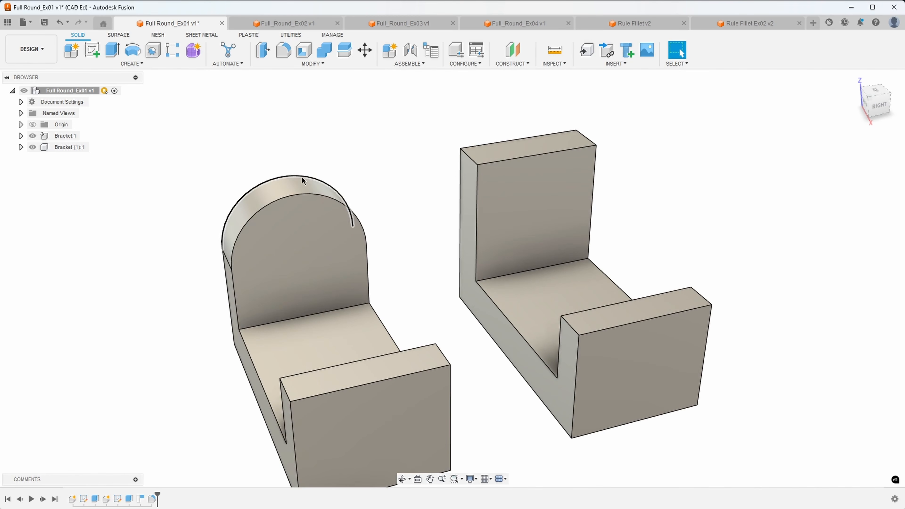
Change the left bracket's extrude distance from 60 mm to 80 mm.
{"action": "middle_click_drag", "start_coordinate": [344, 203], "coordinate": [232, 337], "text": "shift"}
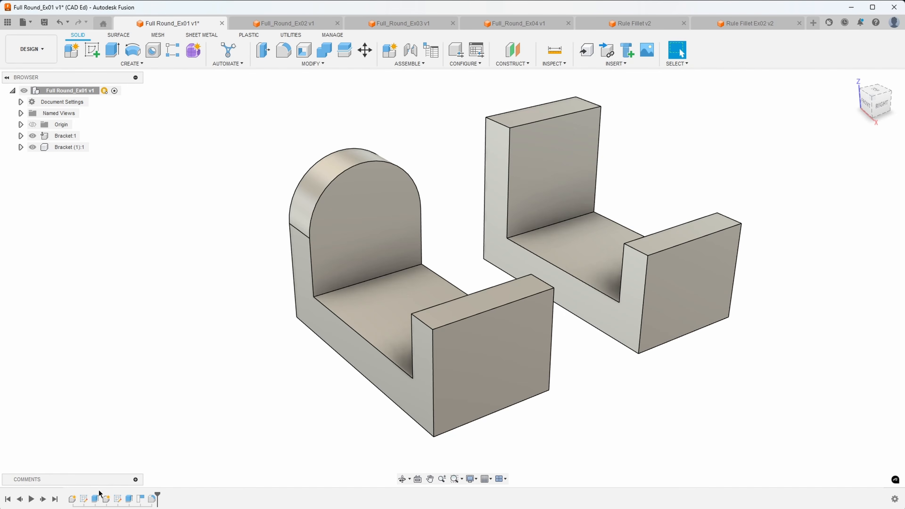
{"action": "right_click", "coordinate": [96, 499]}
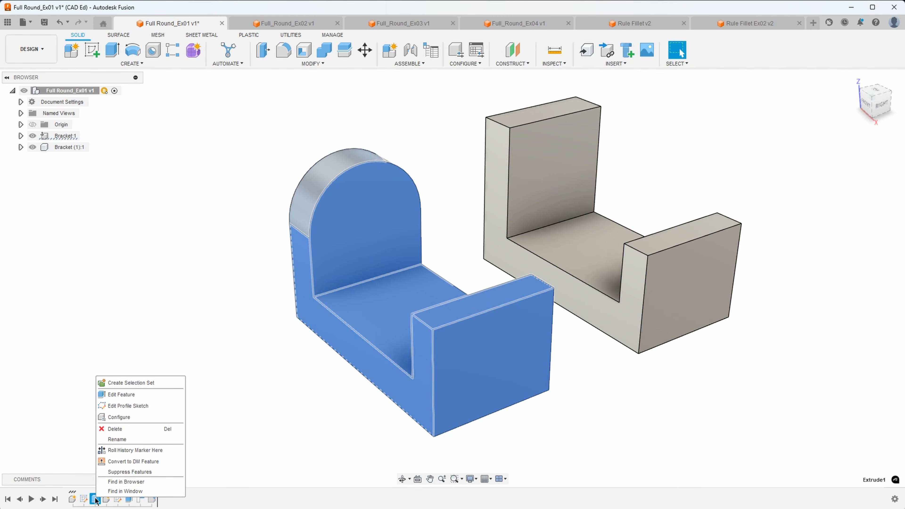
{"action": "left_click", "coordinate": [135, 395]}
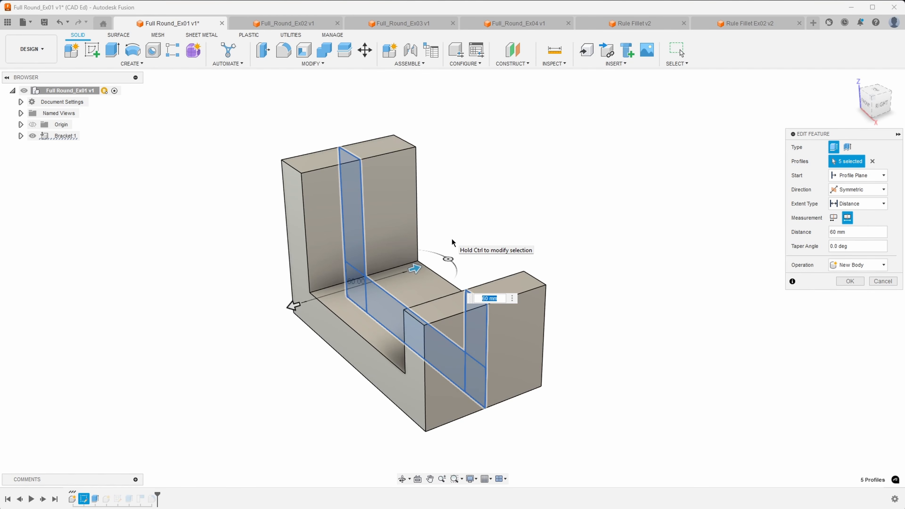
{"action": "type", "text": "80"}
{"action": "key", "text": "Return"}
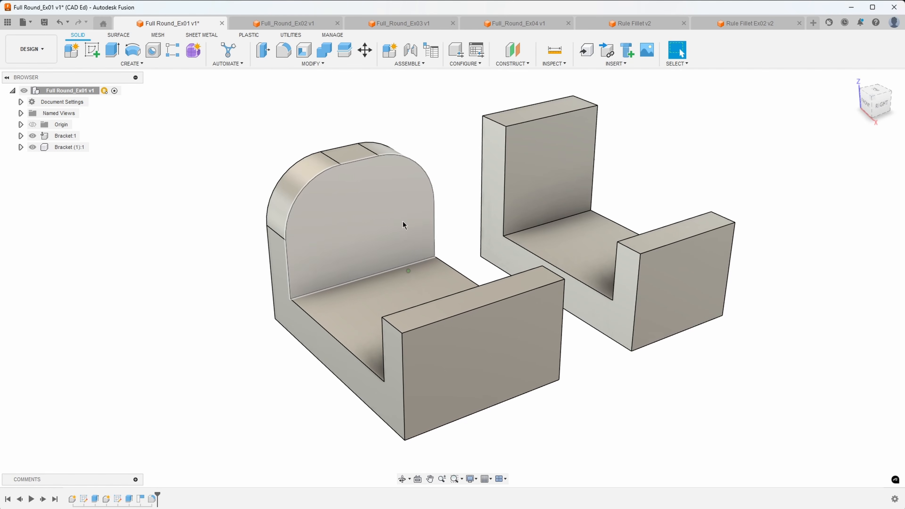
Inspect the widened bracket, selecting the 30 mm rounded fillet face to check it.
{"action": "middle_click_drag", "start_coordinate": [274, 224], "coordinate": [230, 238], "text": "shift"}
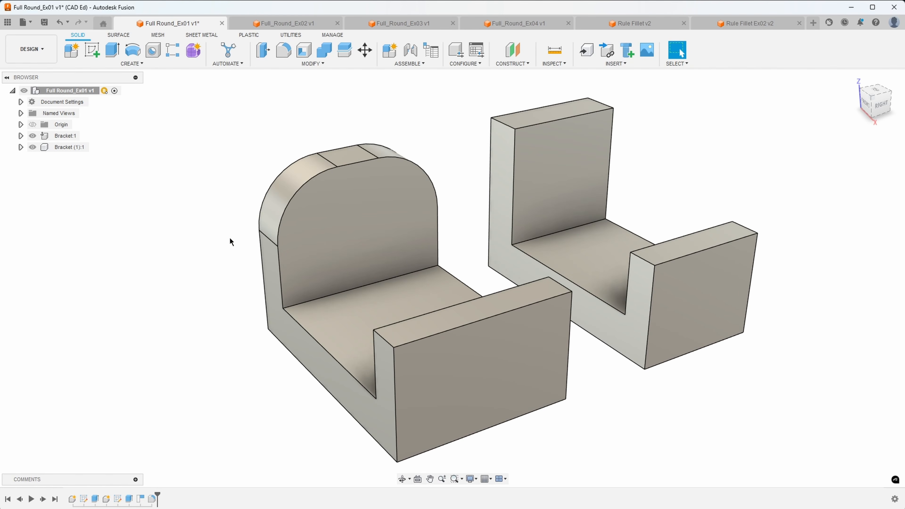
{"action": "left_click", "coordinate": [293, 186]}
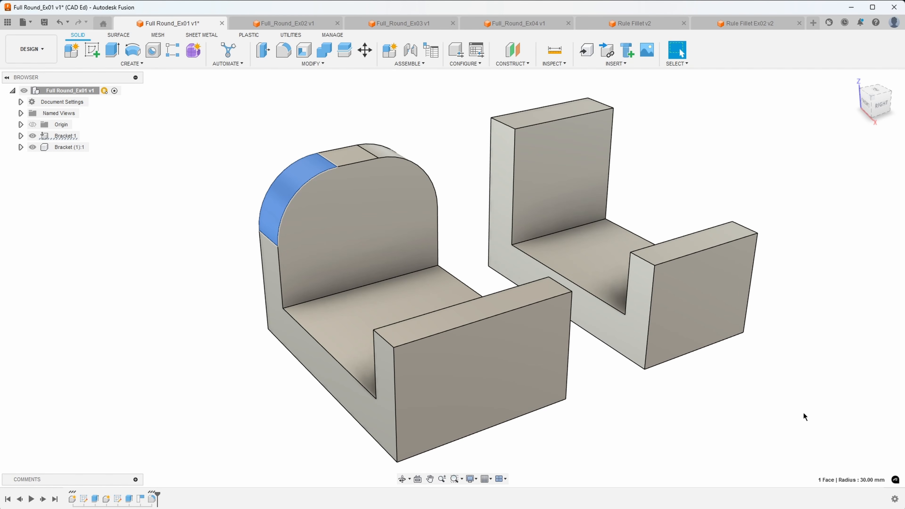
{"action": "middle_click_drag", "start_coordinate": [395, 205], "coordinate": [351, 220], "text": "shift"}
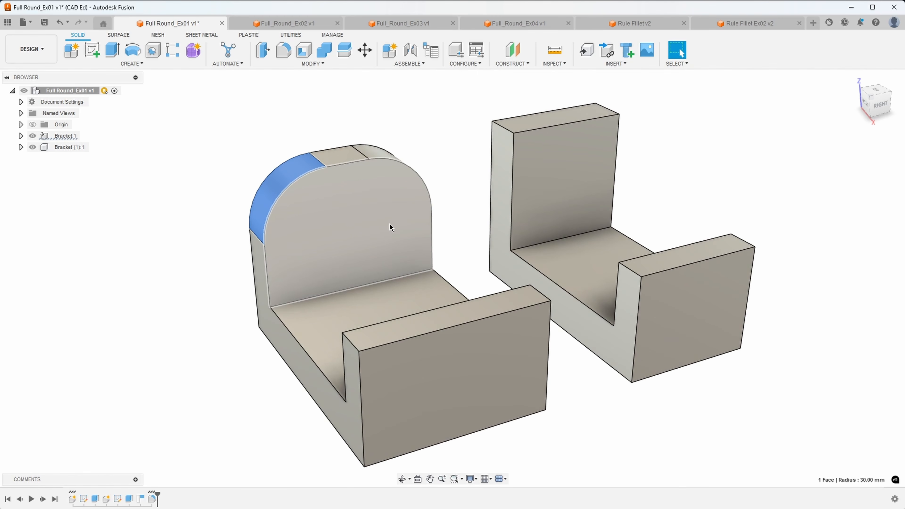
{"action": "middle_click_drag", "start_coordinate": [452, 228], "coordinate": [335, 175], "text": "shift"}
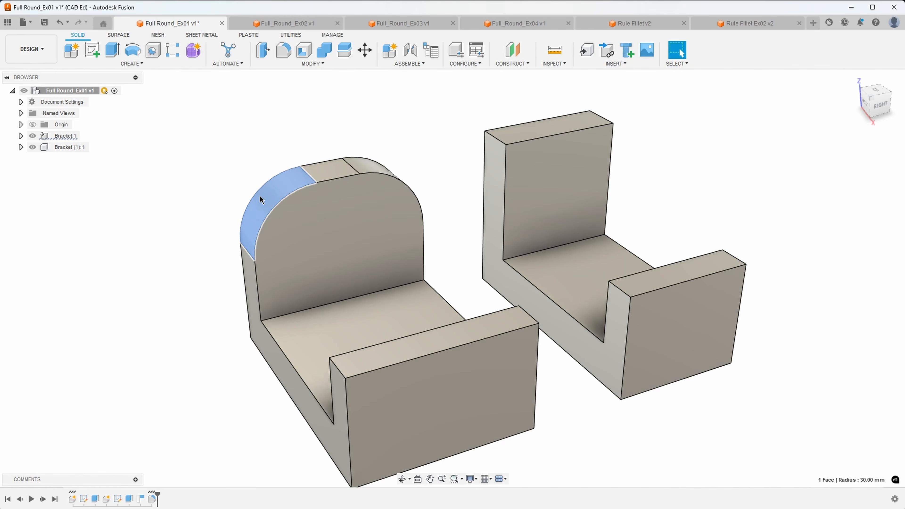
{"action": "middle_click_drag", "start_coordinate": [410, 196], "coordinate": [339, 207], "text": "shift"}
{"action": "left_click", "coordinate": [313, 130]}
{"action": "middle_click_drag", "start_coordinate": [311, 131], "coordinate": [295, 132], "text": "shift"}
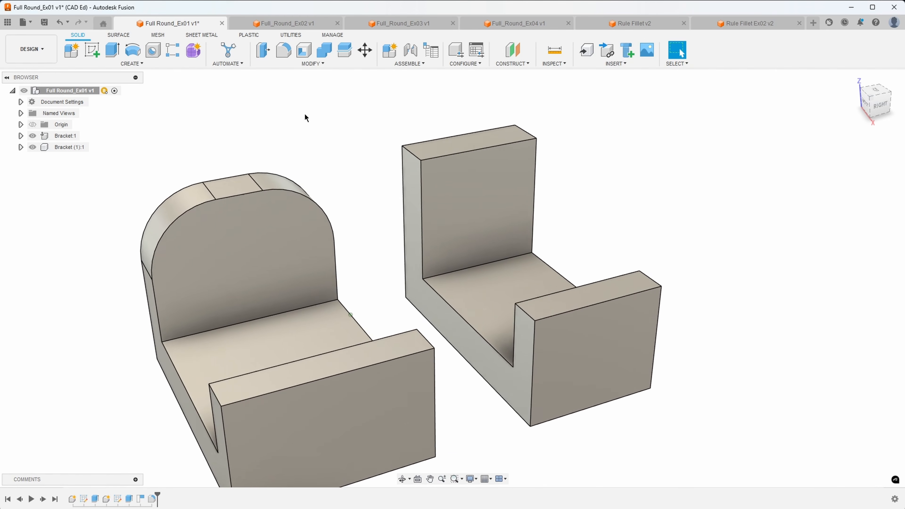
Start a Full Round Fillet with the right upright's narrow side face as center face.
{"action": "left_click", "coordinate": [284, 50]}
{"action": "left_click", "coordinate": [817, 147]}
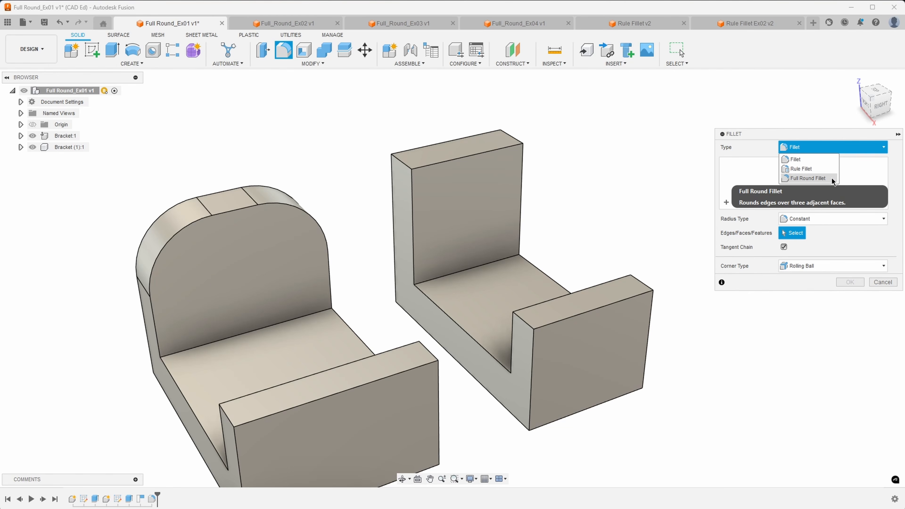
{"action": "left_click", "coordinate": [833, 179]}
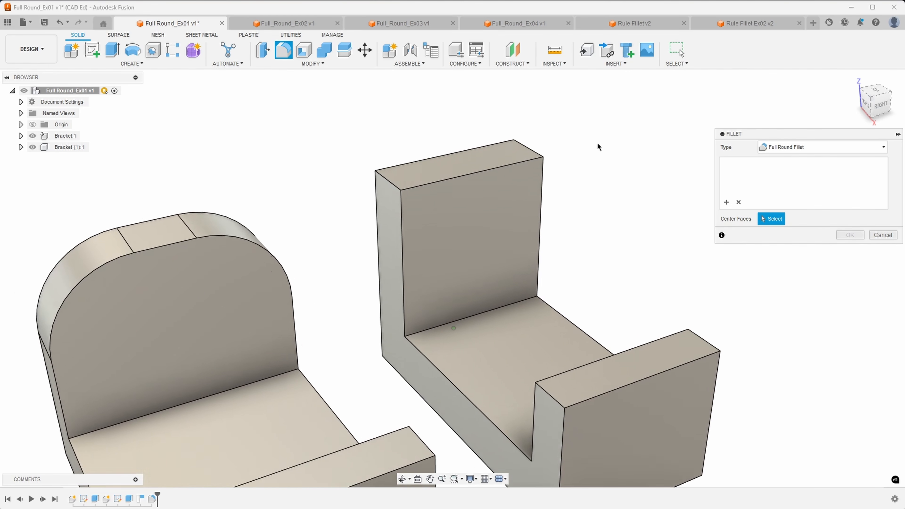
{"action": "scroll", "coordinate": [599, 147], "scroll_direction": "up", "scroll_amount": 3}
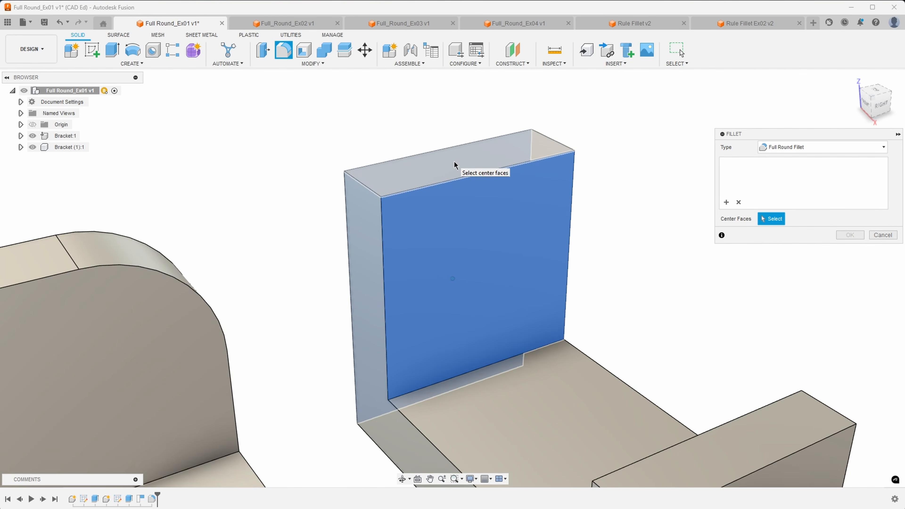
{"action": "middle_click_drag", "start_coordinate": [454, 161], "coordinate": [468, 166], "text": "shift"}
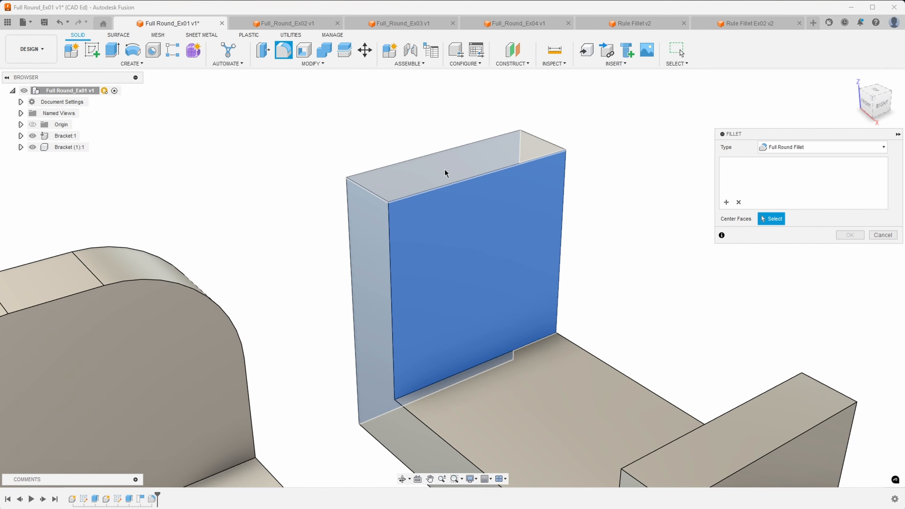
{"action": "middle_click_drag", "start_coordinate": [449, 168], "coordinate": [440, 172], "text": "shift"}
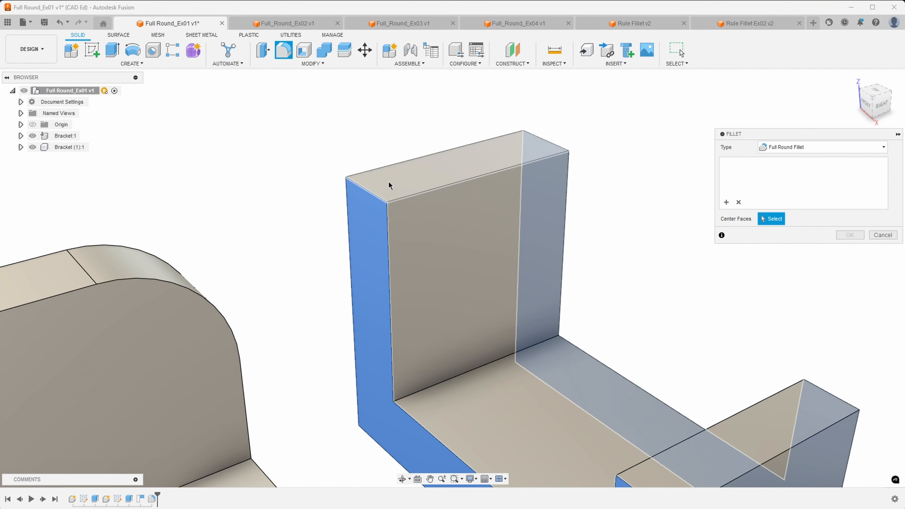
{"action": "scroll", "coordinate": [388, 182], "scroll_direction": "down", "scroll_amount": 1}
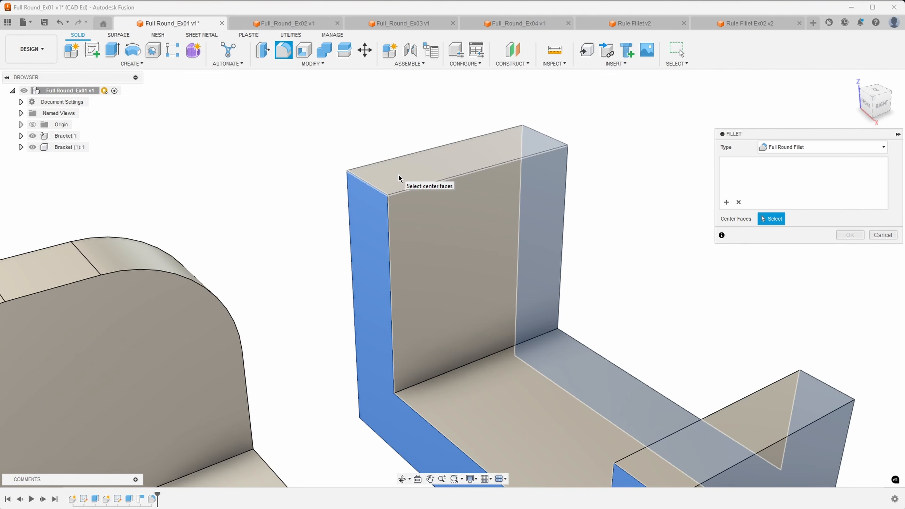
{"action": "left_click", "coordinate": [399, 177]}
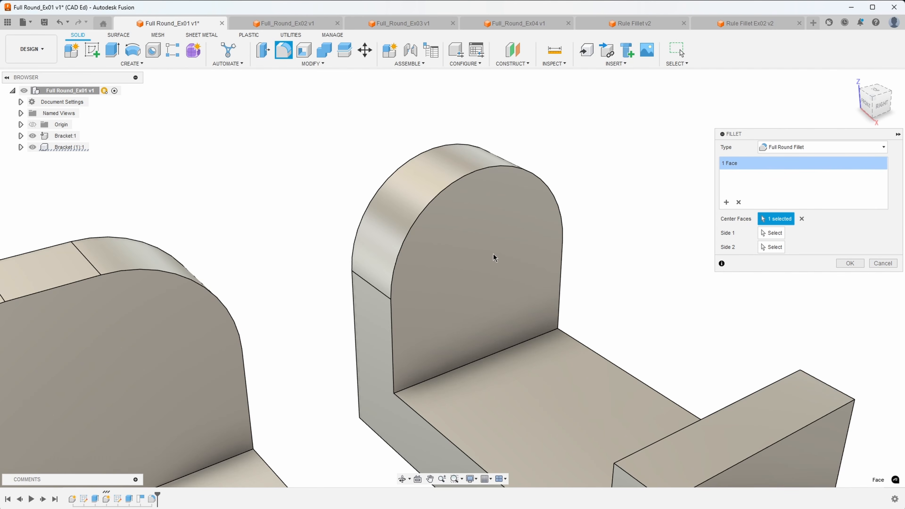
Try the upright's broad face as center face instead and preview the result.
{"action": "left_click", "coordinate": [739, 202]}
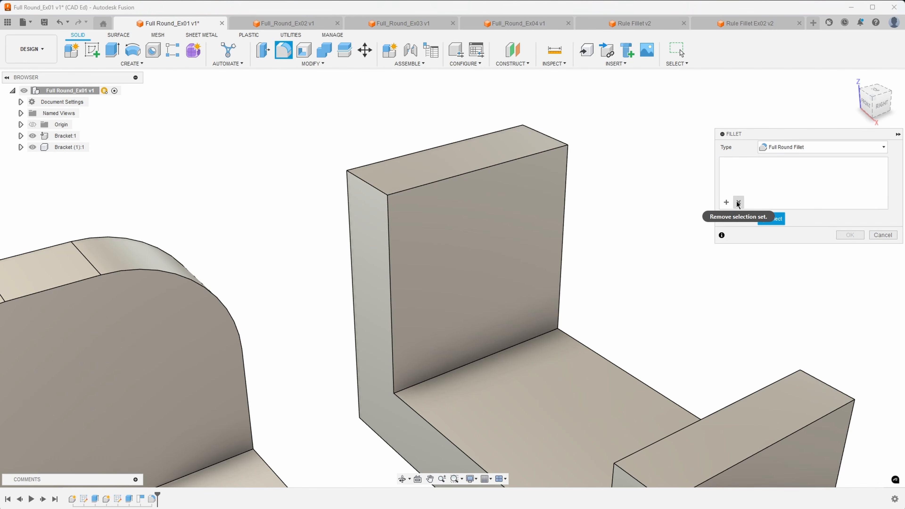
{"action": "middle_click_drag", "start_coordinate": [400, 173], "coordinate": [417, 176], "text": "shift"}
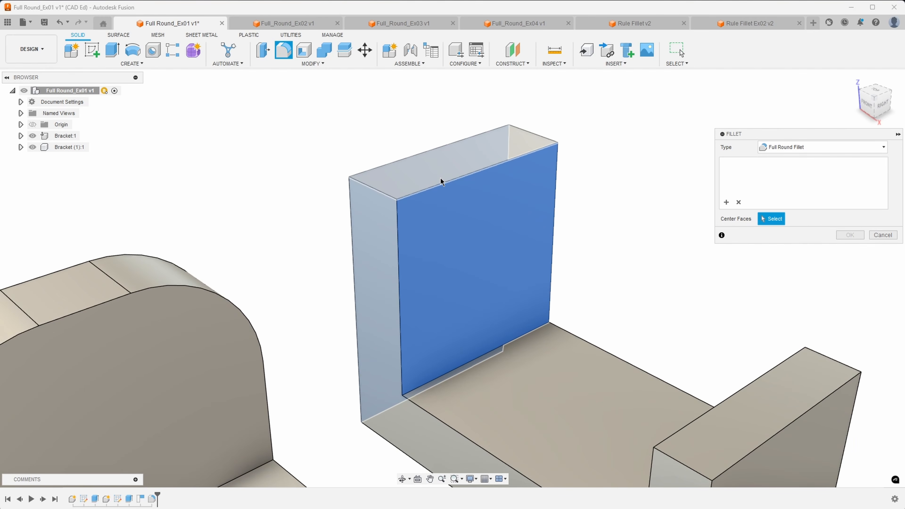
{"action": "scroll", "coordinate": [441, 178], "scroll_direction": "down", "scroll_amount": 2}
{"action": "mouse_move", "coordinate": [441, 179]}
{"action": "middle_mouse_down", "text": "shift"}
{"action": "mouse_move", "coordinate": [455, 188]}
{"action": "mouse_move", "coordinate": [445, 191]}
{"action": "mouse_move", "coordinate": [452, 181]}
{"action": "mouse_move", "coordinate": [442, 174]}
{"action": "middle_mouse_up", "text": "shift"}
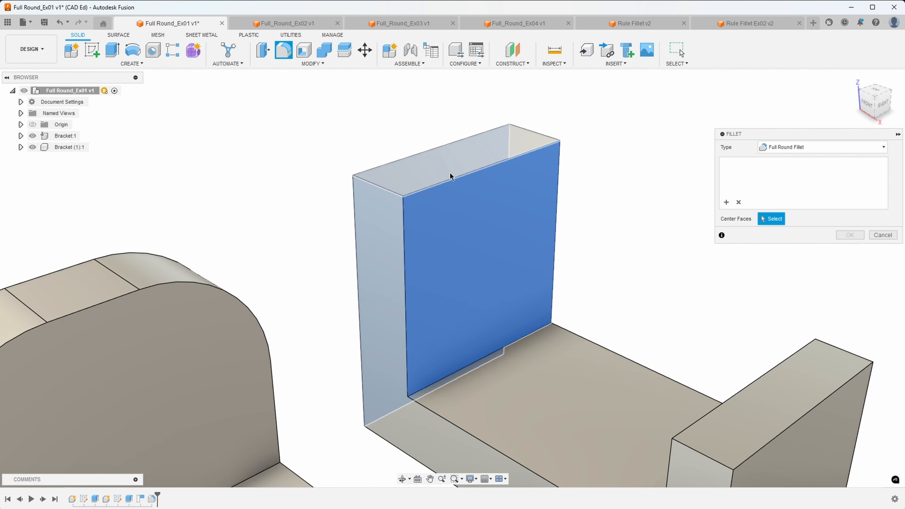
{"action": "left_click", "coordinate": [450, 176]}
{"action": "middle_click_drag", "start_coordinate": [453, 142], "coordinate": [378, 179], "text": "shift"}
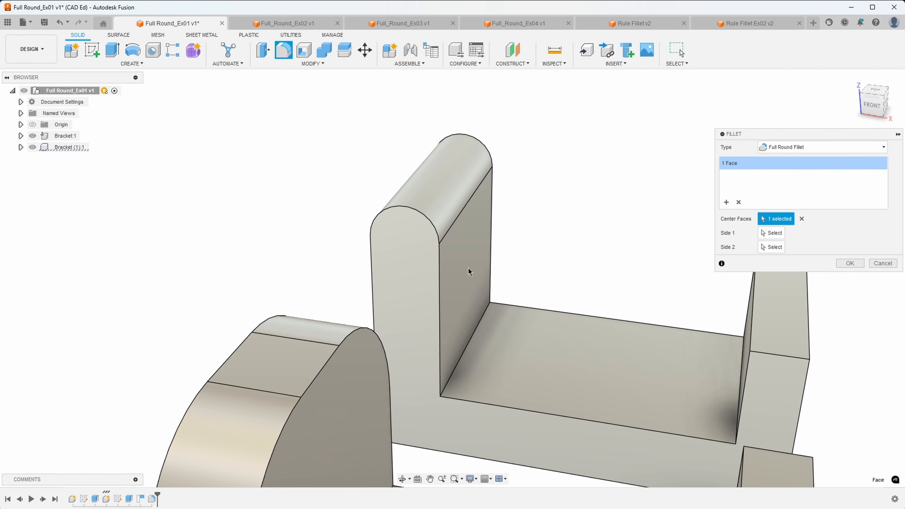
{"action": "middle_click_drag", "start_coordinate": [461, 250], "coordinate": [426, 246], "text": "shift"}
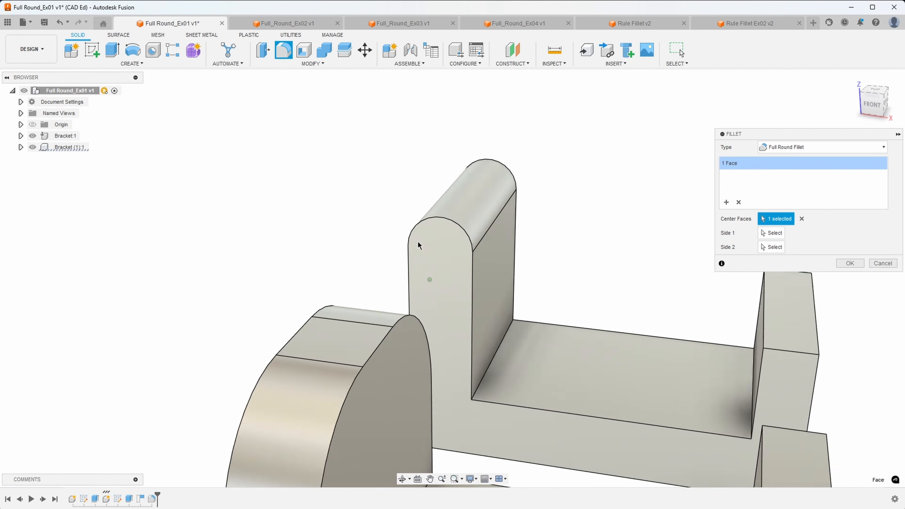
Switch the center face back to the narrow side face and apply the full round fillet.
{"action": "left_click", "coordinate": [728, 202]}
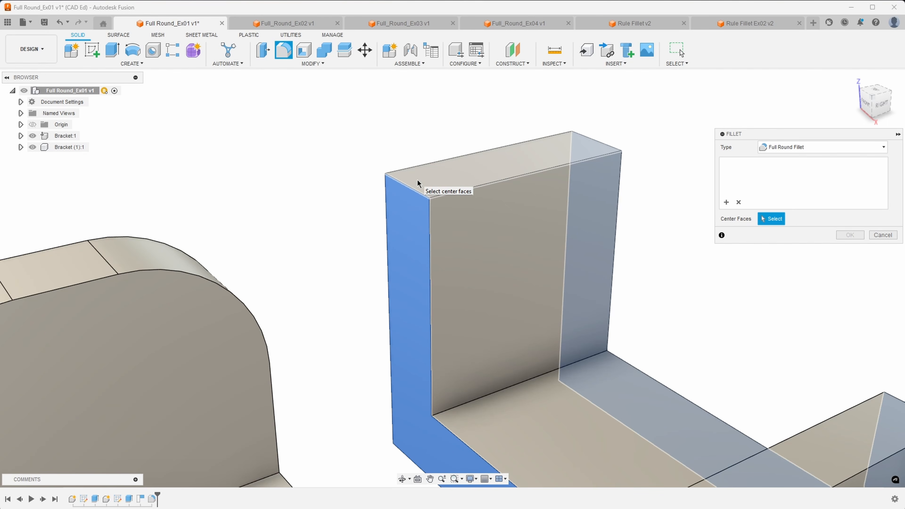
{"action": "left_click", "coordinate": [418, 180]}
{"action": "scroll", "coordinate": [427, 184], "scroll_direction": "down", "scroll_amount": 3}
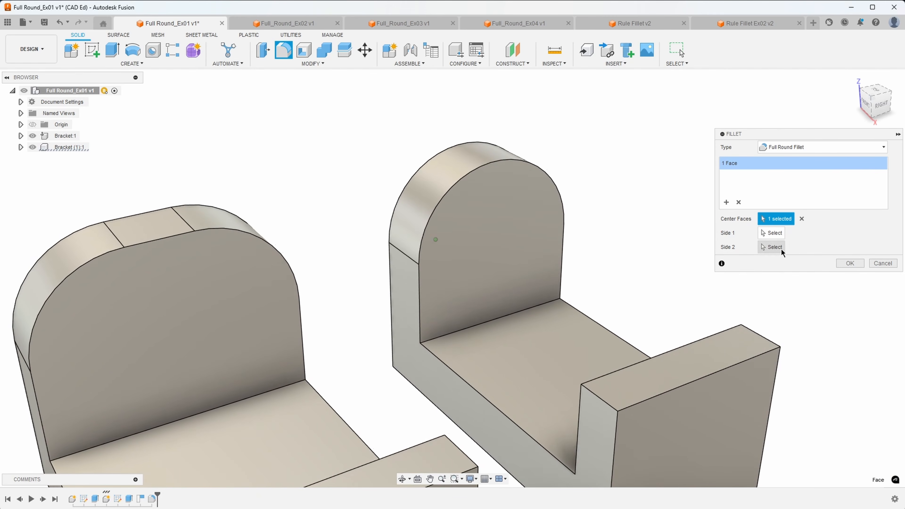
{"action": "left_click", "coordinate": [850, 264]}
{"action": "scroll", "coordinate": [578, 210], "scroll_direction": "down", "scroll_amount": 5}
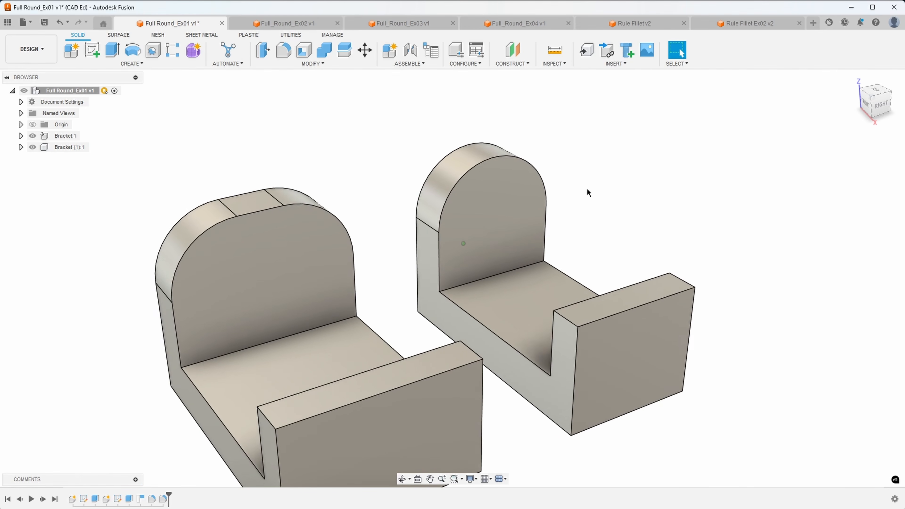
Change the right bracket's symmetric extrude from 60 mm to 80 mm and compare both brackets.
{"action": "mouse_move", "coordinate": [403, 216]}
{"action": "middle_mouse_down", "text": "shift"}
{"action": "mouse_move", "coordinate": [384, 207]}
{"action": "mouse_move", "coordinate": [396, 214]}
{"action": "middle_mouse_up", "text": "shift"}
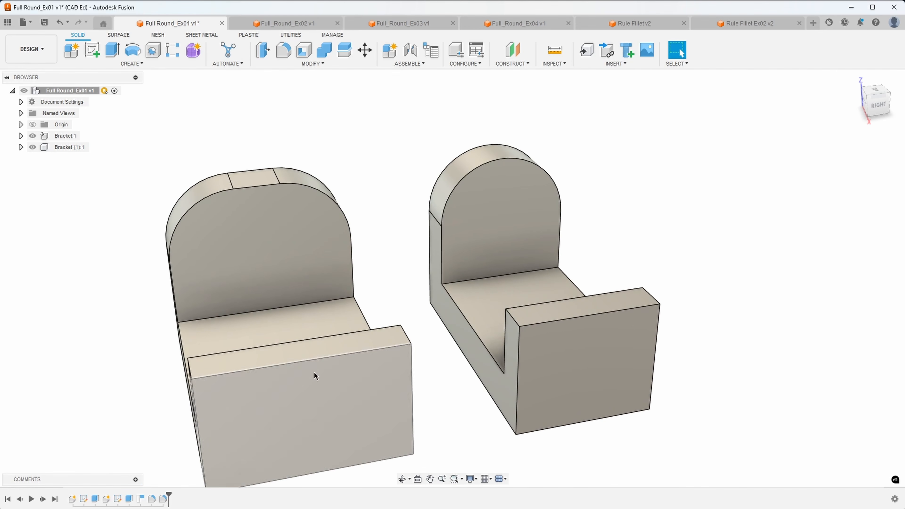
{"action": "right_click", "coordinate": [129, 498]}
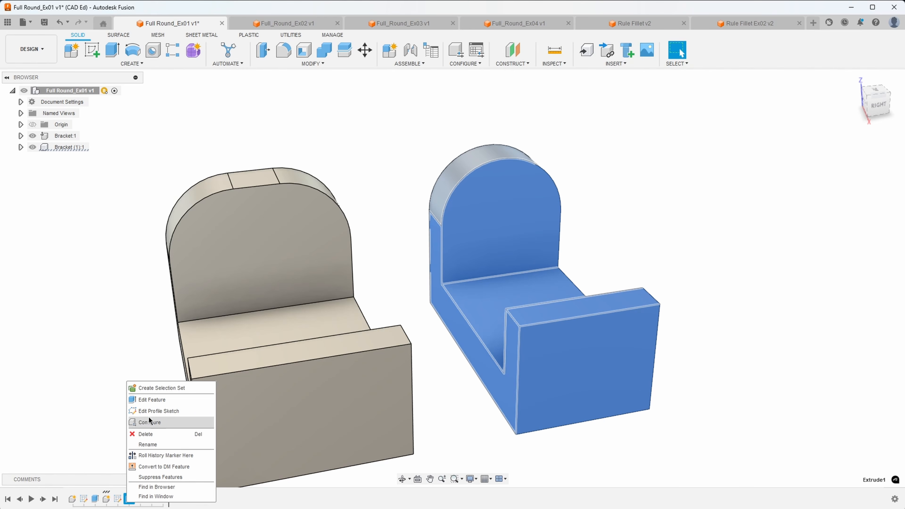
{"action": "left_click", "coordinate": [154, 399]}
{"action": "middle_click_drag", "start_coordinate": [365, 227], "coordinate": [392, 215], "text": "shift"}
{"action": "type", "text": "80"}
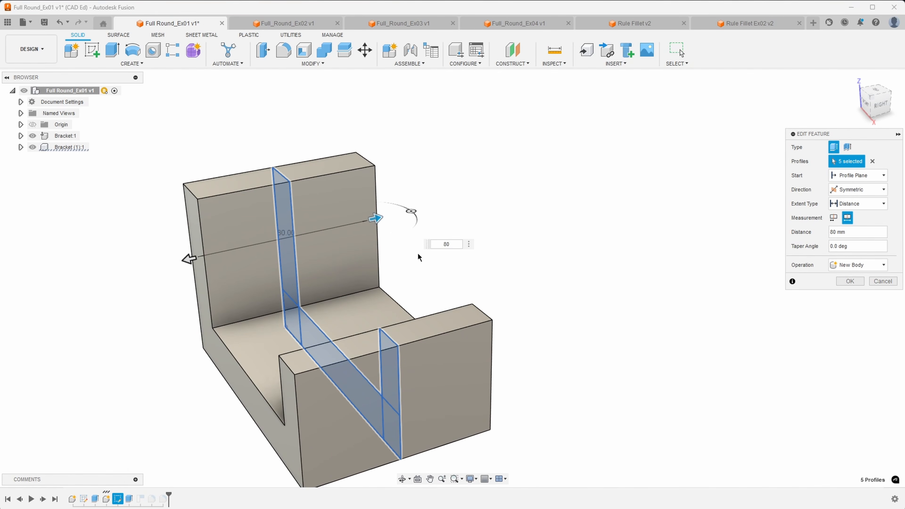
{"action": "key", "text": "Return"}
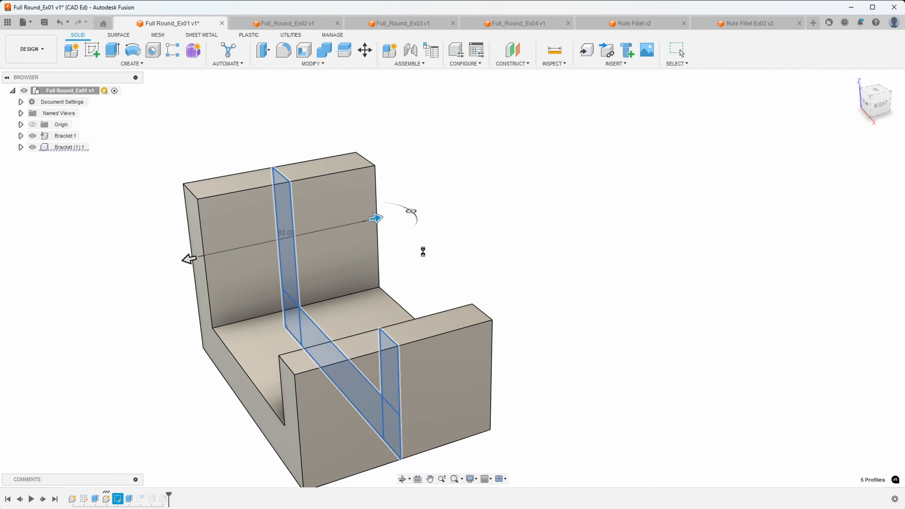
{"action": "middle_click_drag", "start_coordinate": [536, 204], "coordinate": [595, 189], "text": "shift"}
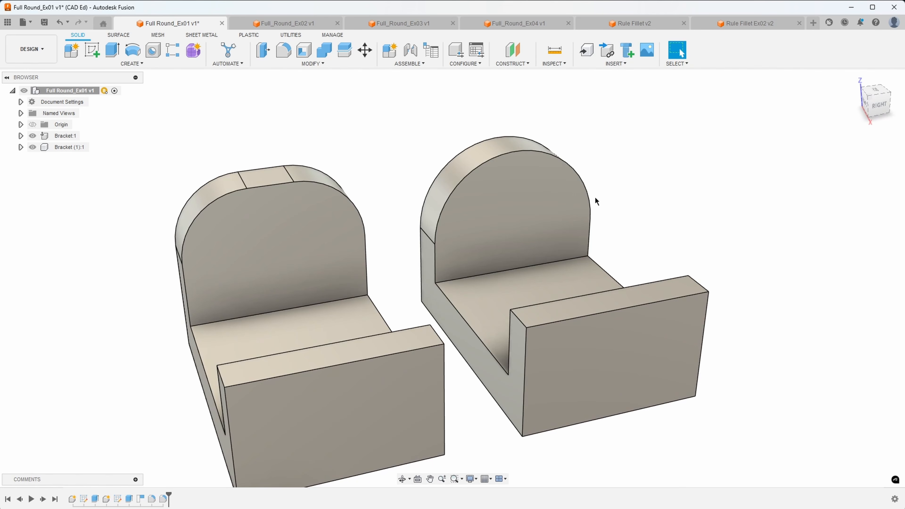
{"action": "middle_click_drag", "start_coordinate": [571, 158], "coordinate": [457, 208], "text": "shift"}
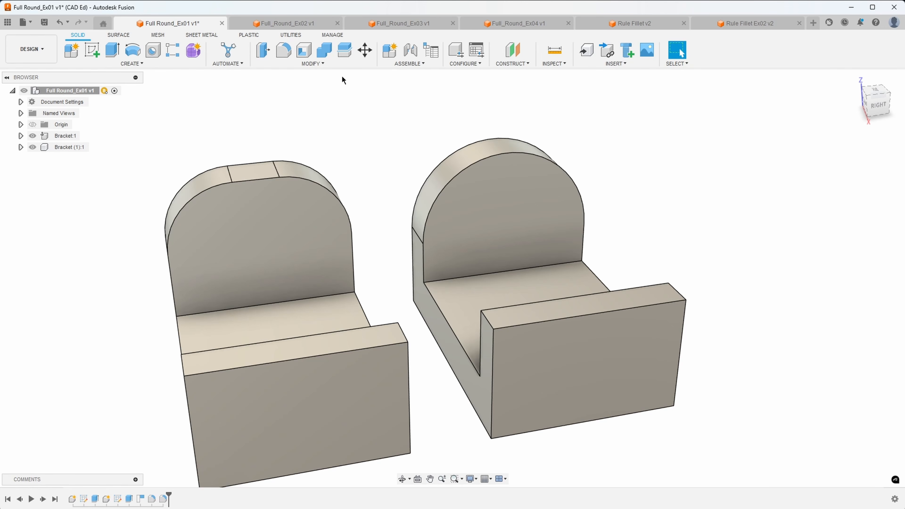
Switch to the Full_Round_Ex02 design and tilt the rib grid slightly.
{"action": "left_click", "coordinate": [282, 25]}
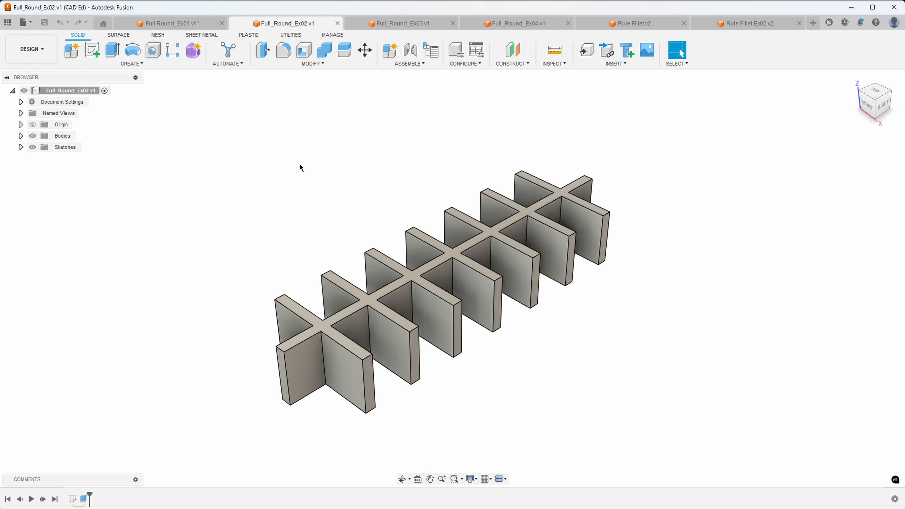
{"action": "scroll", "coordinate": [311, 164], "scroll_direction": "up", "scroll_amount": 3}
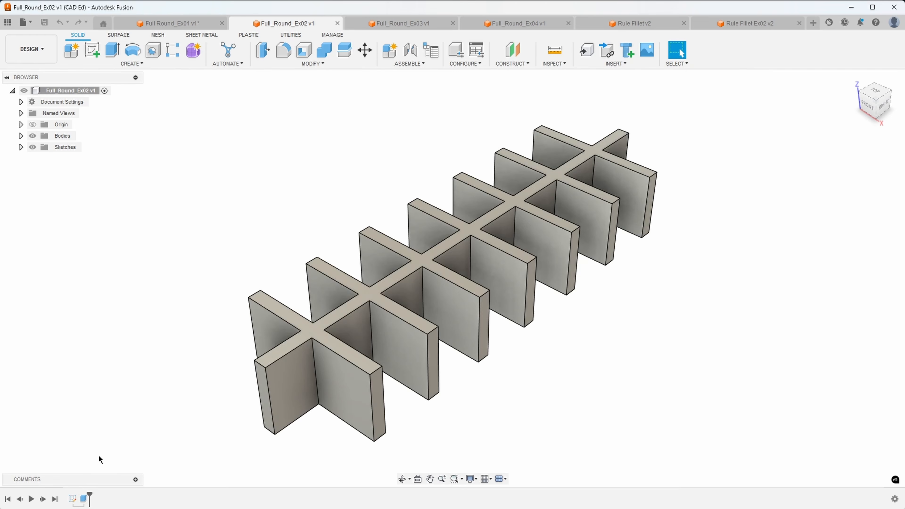
{"action": "middle_click_drag", "start_coordinate": [185, 226], "coordinate": [184, 224], "text": "shift"}
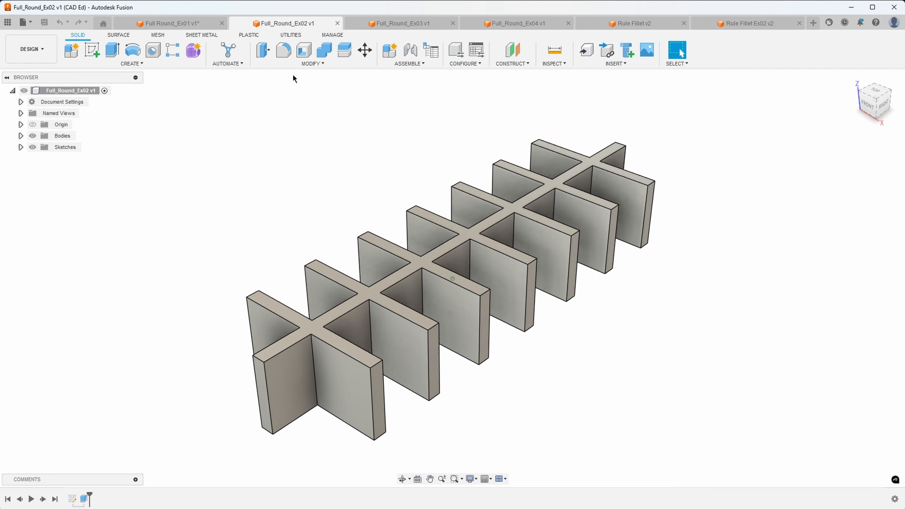
Apply a Full Round Fillet to the grid ribs using a rib end face as center face.
{"action": "left_click", "coordinate": [284, 50]}
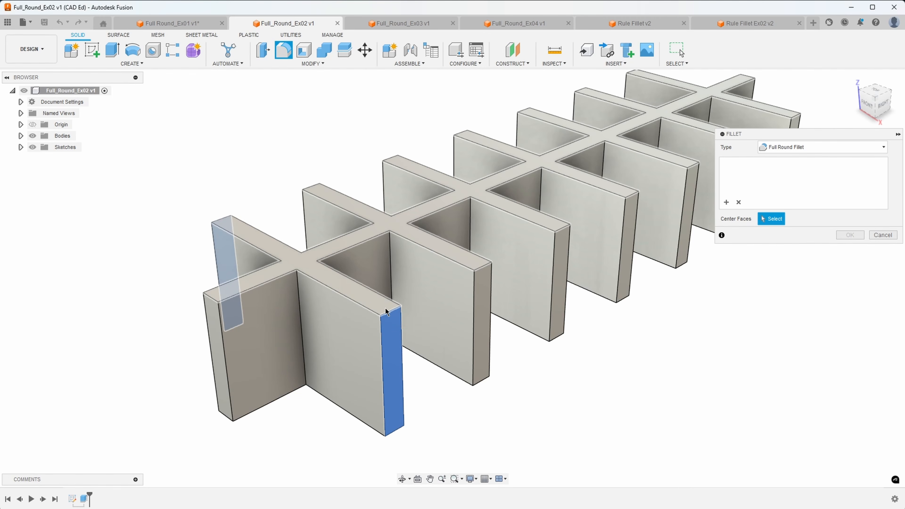
{"action": "left_click", "coordinate": [386, 312]}
{"action": "middle_click_drag", "start_coordinate": [386, 308], "coordinate": [268, 334], "text": "shift"}
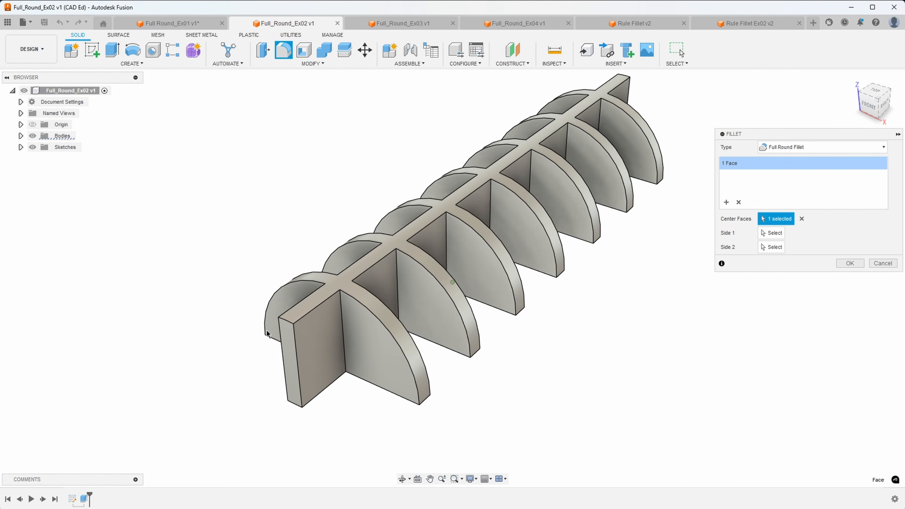
{"action": "middle_click_drag", "start_coordinate": [443, 393], "coordinate": [711, 280], "text": "shift"}
{"action": "left_click", "coordinate": [850, 264]}
{"action": "middle_click_drag", "start_coordinate": [845, 263], "coordinate": [301, 344], "text": "shift"}
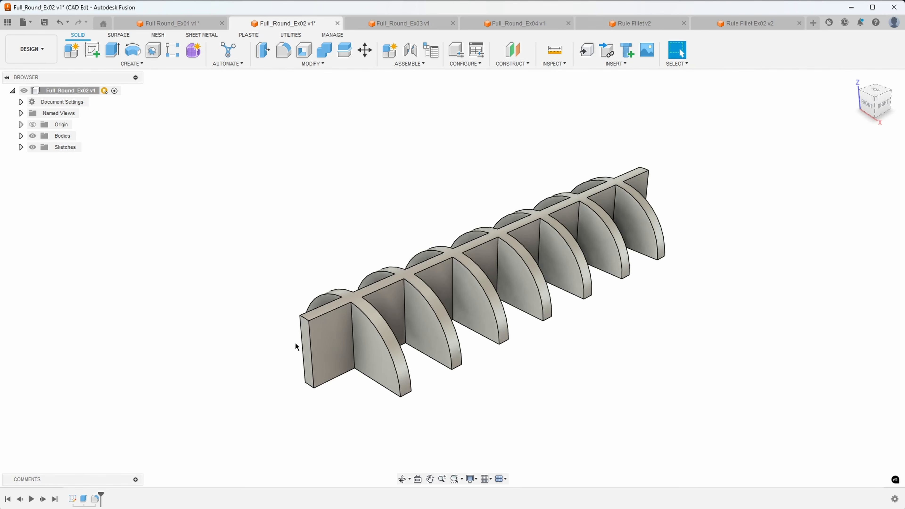
Undo the grid fillet, restart it, and try the front rib's top face as center face.
{"action": "left_click", "coordinate": [65, 22]}
{"action": "scroll", "coordinate": [367, 317], "scroll_direction": "up", "scroll_amount": 3}
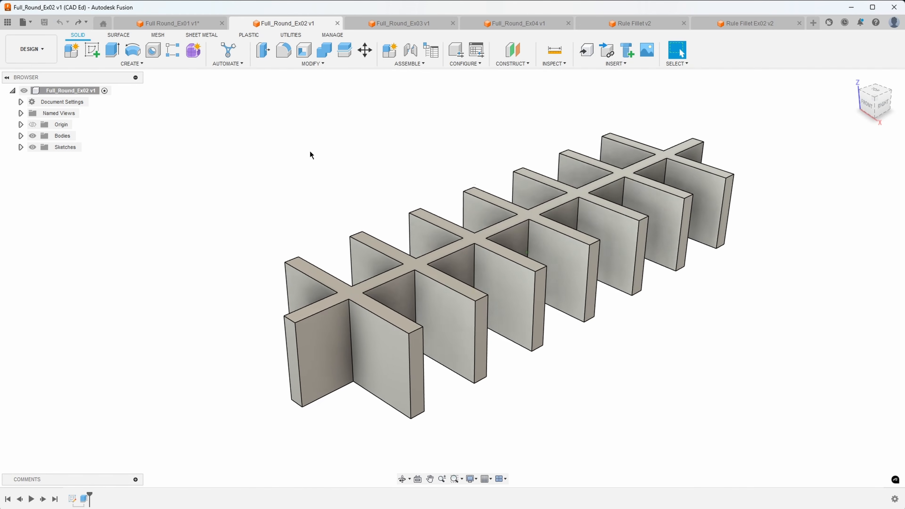
{"action": "left_click", "coordinate": [285, 50]}
{"action": "scroll", "coordinate": [464, 353], "scroll_direction": "up", "scroll_amount": 3}
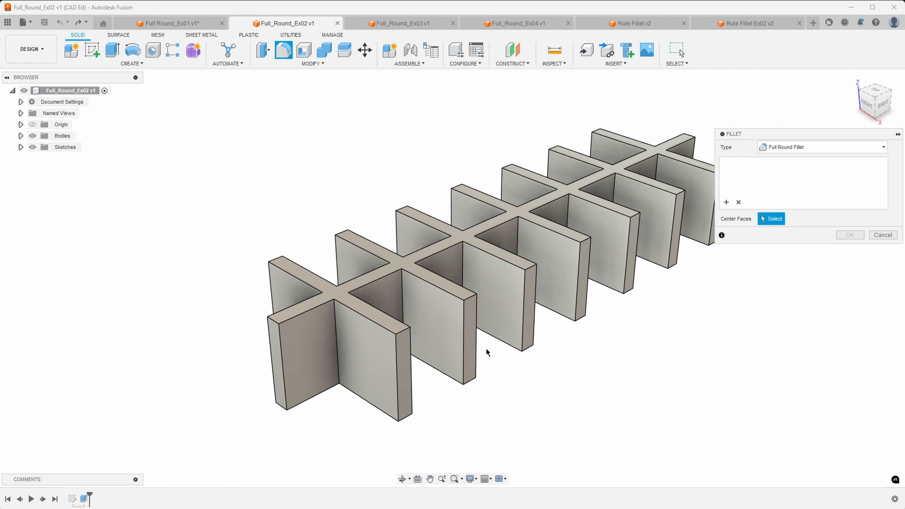
{"action": "middle_click_drag", "start_coordinate": [437, 355], "coordinate": [378, 293], "text": "shift"}
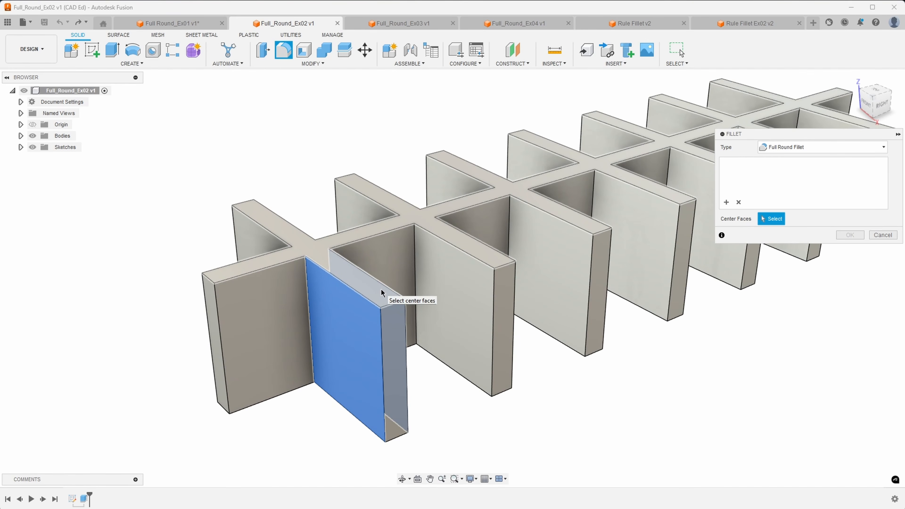
{"action": "left_click", "coordinate": [381, 291]}
{"action": "middle_click_drag", "start_coordinate": [382, 290], "coordinate": [374, 299], "text": "shift"}
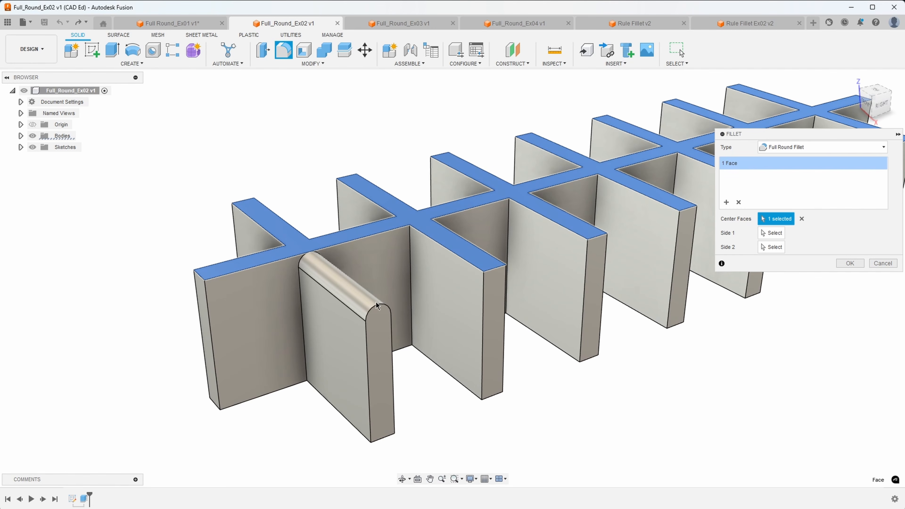
{"action": "middle_click_drag", "start_coordinate": [343, 364], "coordinate": [296, 339], "text": "shift"}
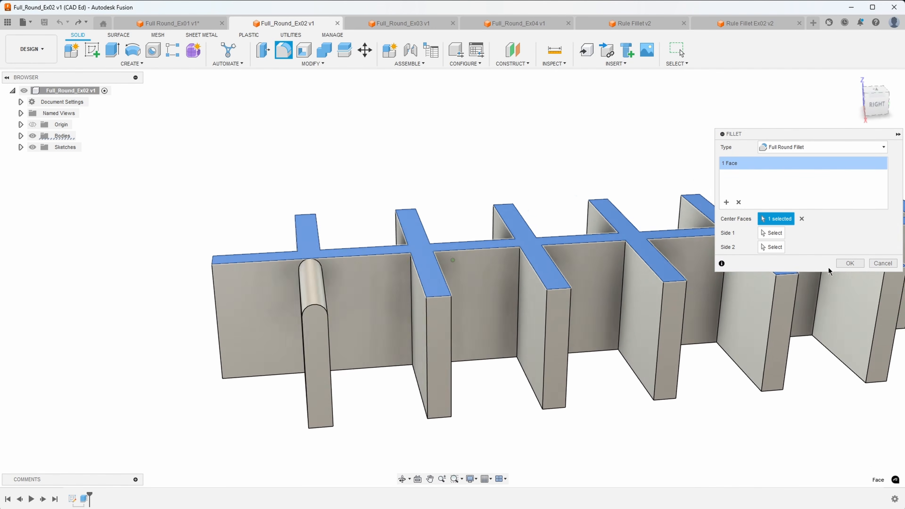
Refillet using the rib end face as center face, then open Full_Round_Ex03.
{"action": "left_click", "coordinate": [739, 204]}
{"action": "middle_click_drag", "start_coordinate": [377, 304], "coordinate": [394, 318], "text": "shift"}
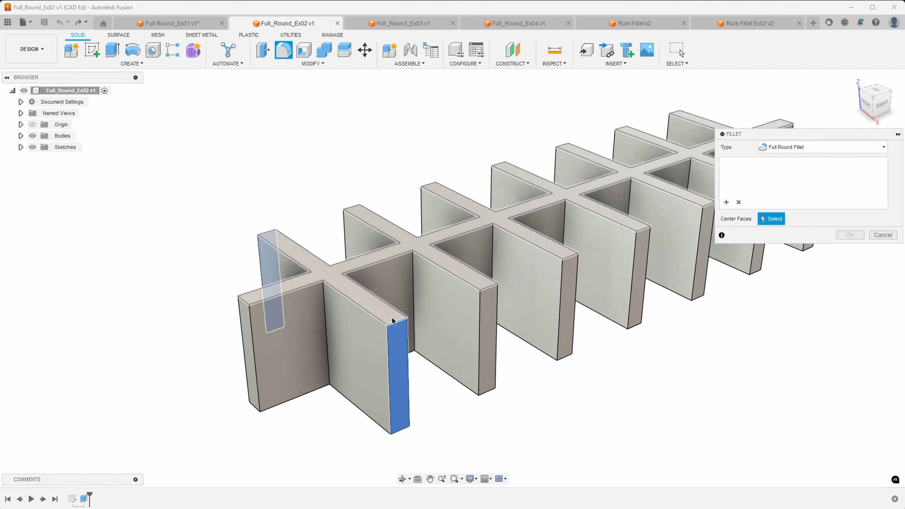
{"action": "left_click", "coordinate": [393, 321]}
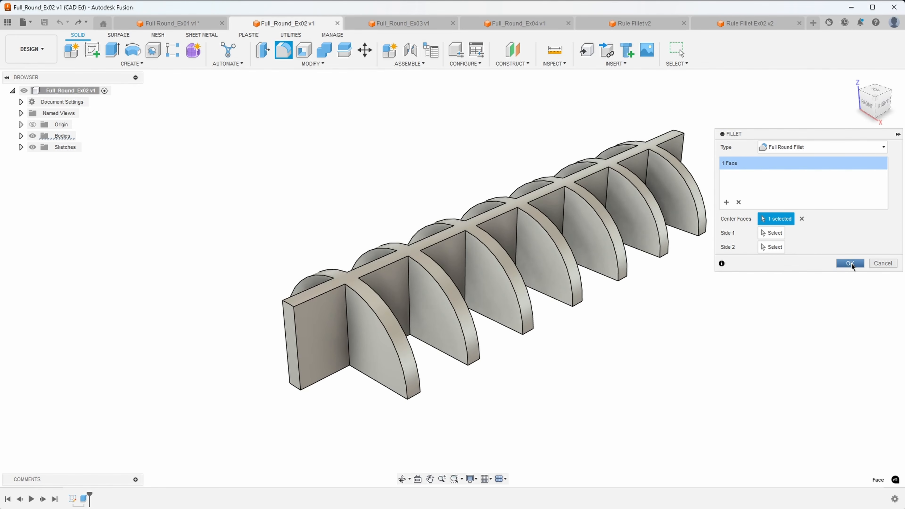
{"action": "left_click", "coordinate": [850, 263]}
{"action": "left_click", "coordinate": [381, 25]}
{"action": "middle_click_drag", "start_coordinate": [548, 147], "coordinate": [517, 207], "text": "shift"}
Start a Full Round Fillet with the oval ring's top rim as center face.
{"action": "scroll", "coordinate": [445, 228], "scroll_direction": "down", "scroll_amount": 1}
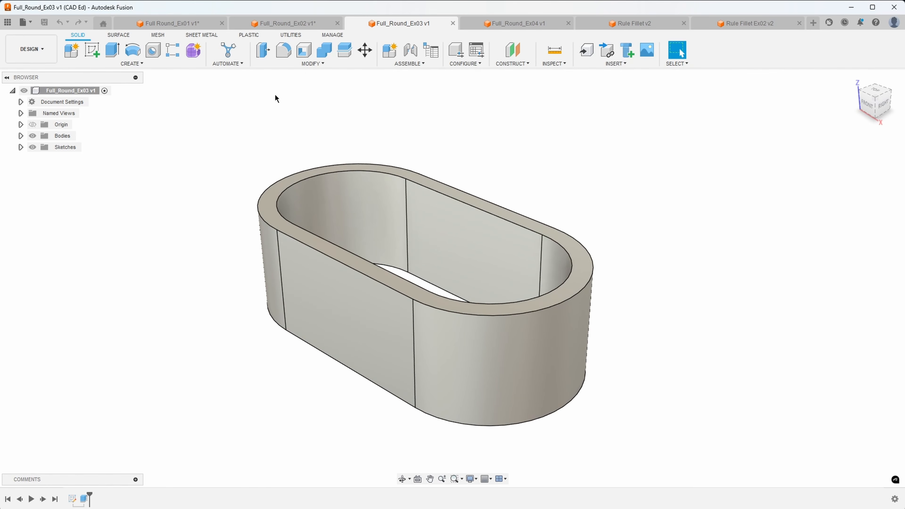
{"action": "left_click", "coordinate": [284, 50]}
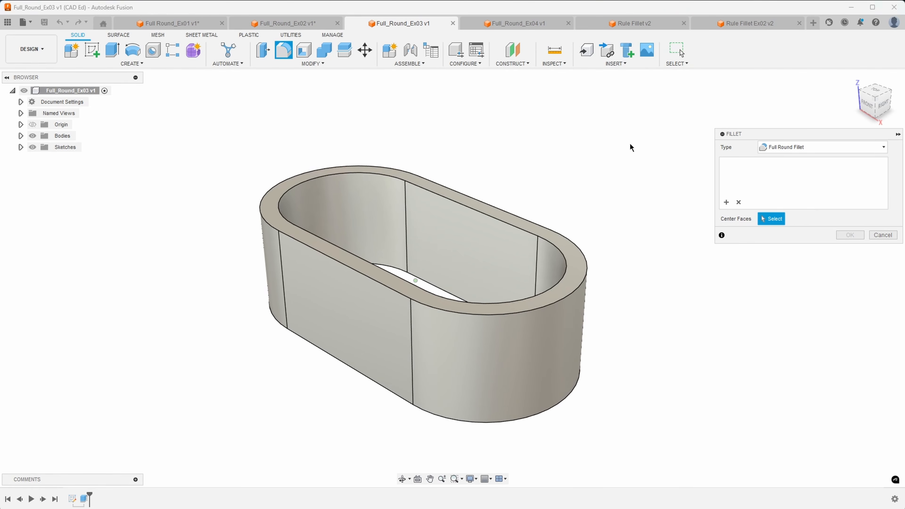
{"action": "middle_click_drag", "start_coordinate": [539, 163], "coordinate": [534, 162]}
{"action": "scroll", "coordinate": [534, 157], "scroll_direction": "up", "scroll_amount": 1}
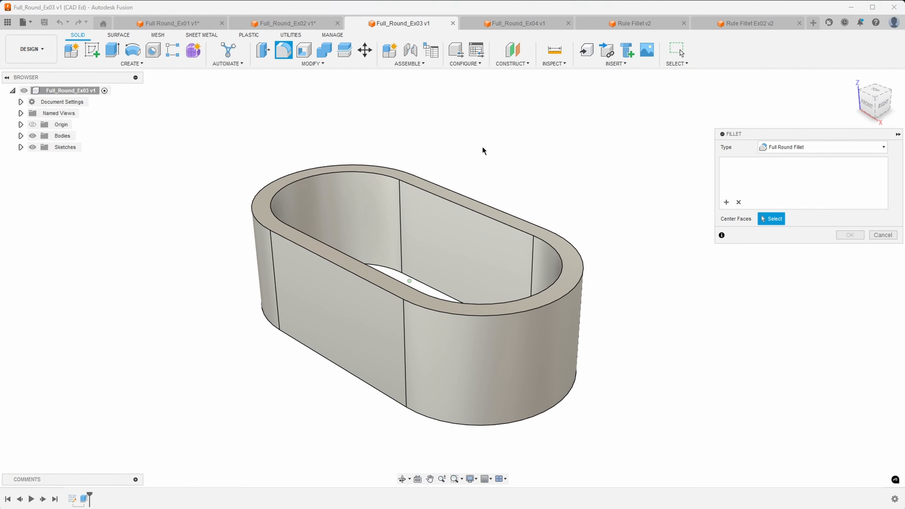
{"action": "scroll", "coordinate": [474, 152], "scroll_direction": "up", "scroll_amount": 1}
{"action": "middle_click_drag", "start_coordinate": [466, 158], "coordinate": [459, 174]}
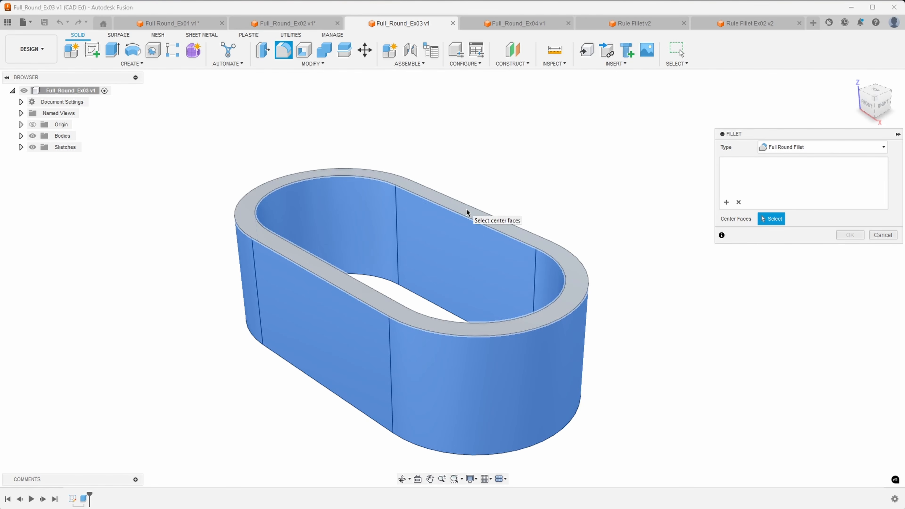
{"action": "middle_click_drag", "start_coordinate": [469, 214], "coordinate": [440, 222], "text": "shift"}
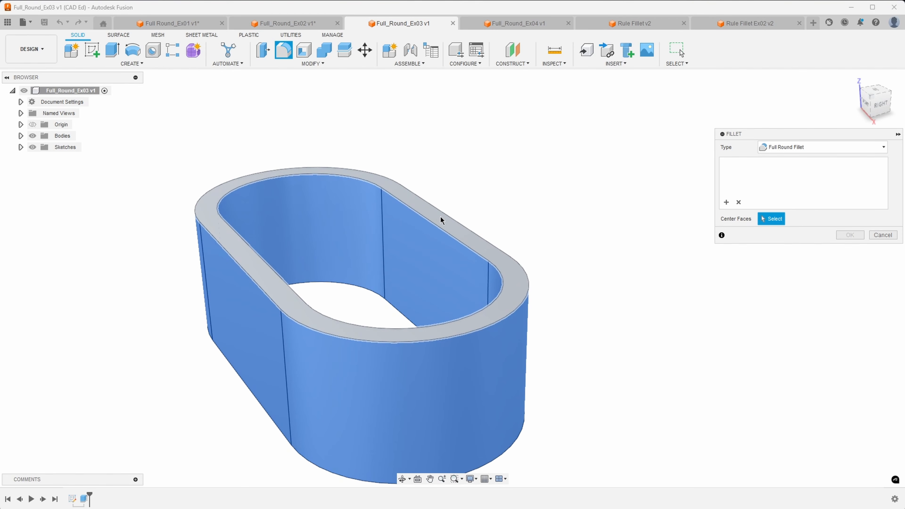
{"action": "left_click", "coordinate": [440, 216]}
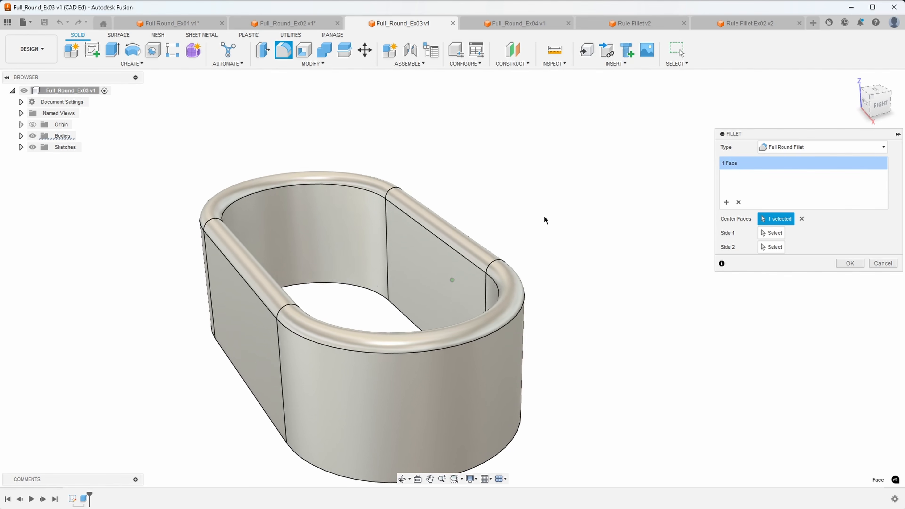
Check the rounded rim preview from several angles and apply the fillet.
{"action": "middle_click_drag", "start_coordinate": [306, 164], "coordinate": [219, 243], "text": "shift"}
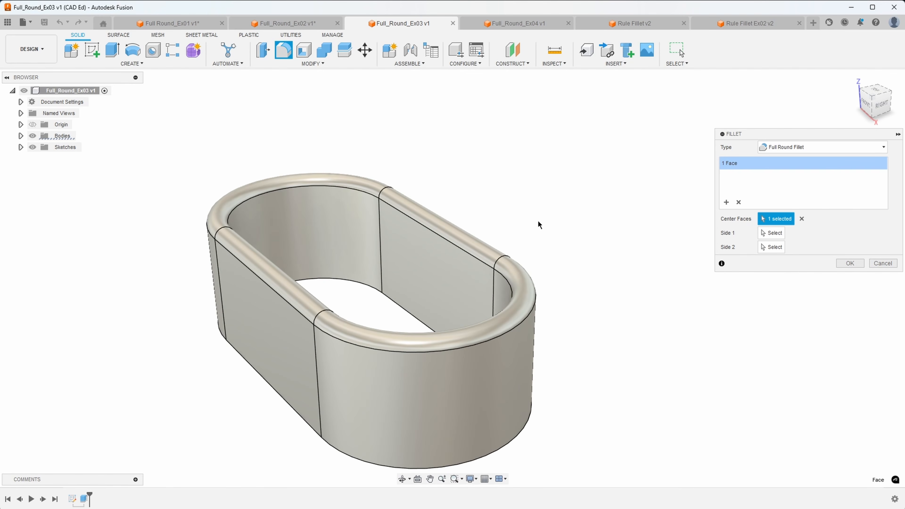
{"action": "middle_click_drag", "start_coordinate": [527, 342], "coordinate": [558, 319], "text": "shift"}
{"action": "middle_click_drag", "start_coordinate": [472, 403], "coordinate": [419, 364], "text": "shift"}
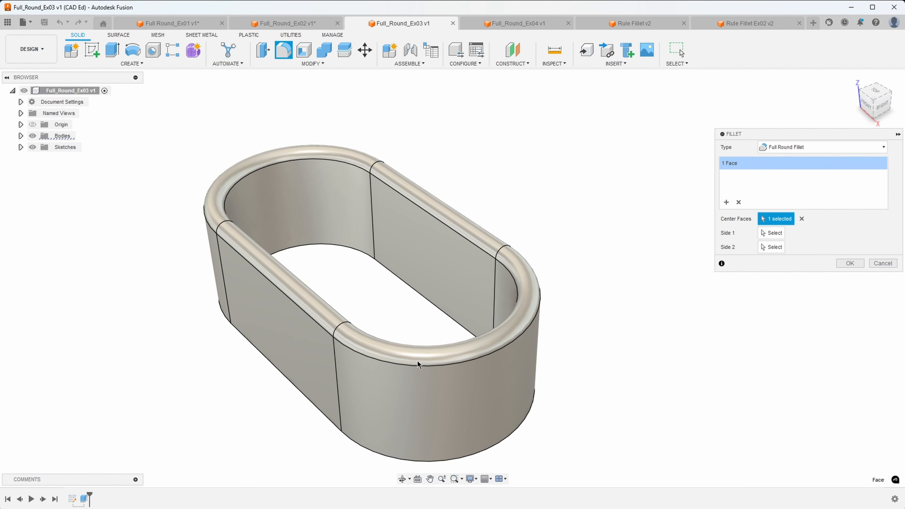
{"action": "middle_click_drag", "start_coordinate": [572, 330], "coordinate": [570, 329], "text": "shift"}
{"action": "left_click", "coordinate": [851, 264]}
{"action": "middle_click_drag", "start_coordinate": [730, 291], "coordinate": [507, 31], "text": "shift"}
Open the Full_Round_Ex04 design and start a Full Round Fillet on the tapered plate.
{"action": "left_click", "coordinate": [504, 25]}
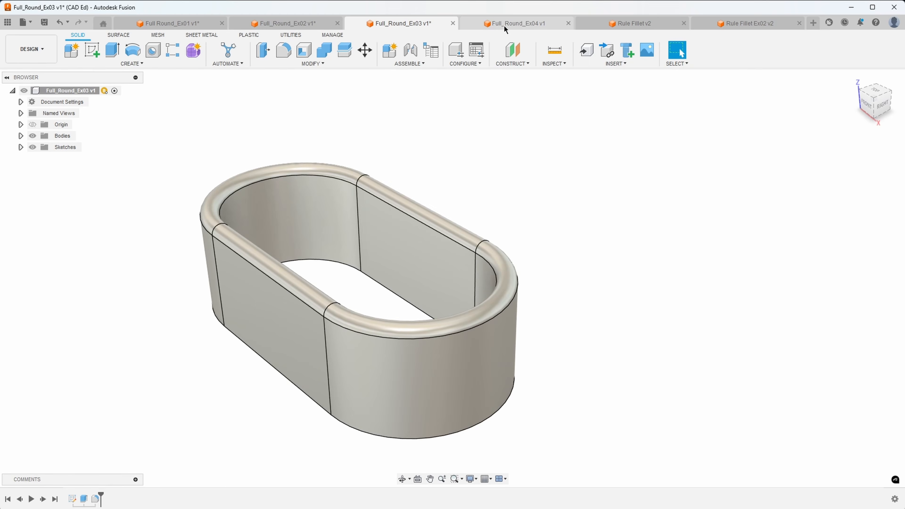
{"action": "middle_click_drag", "start_coordinate": [583, 154], "coordinate": [284, 82], "text": "shift"}
{"action": "left_click", "coordinate": [283, 50]}
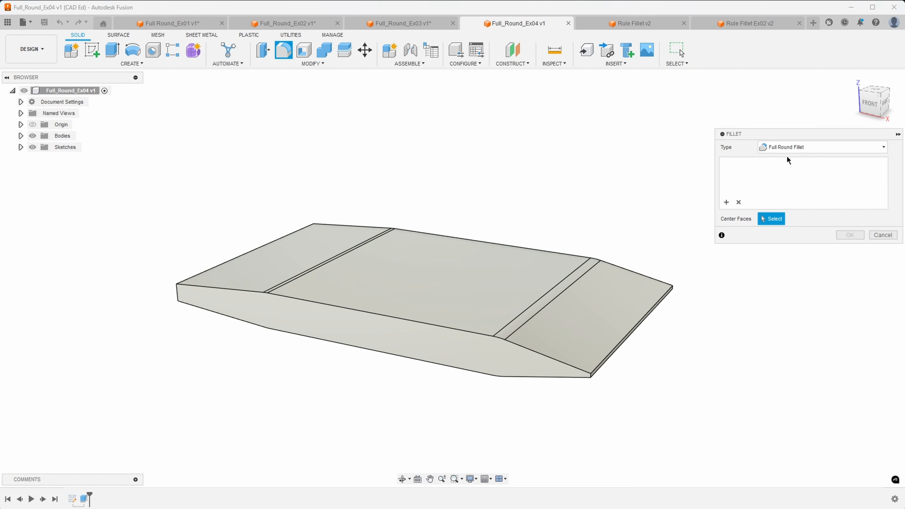
{"action": "middle_click_drag", "start_coordinate": [599, 165], "coordinate": [328, 331], "text": "shift"}
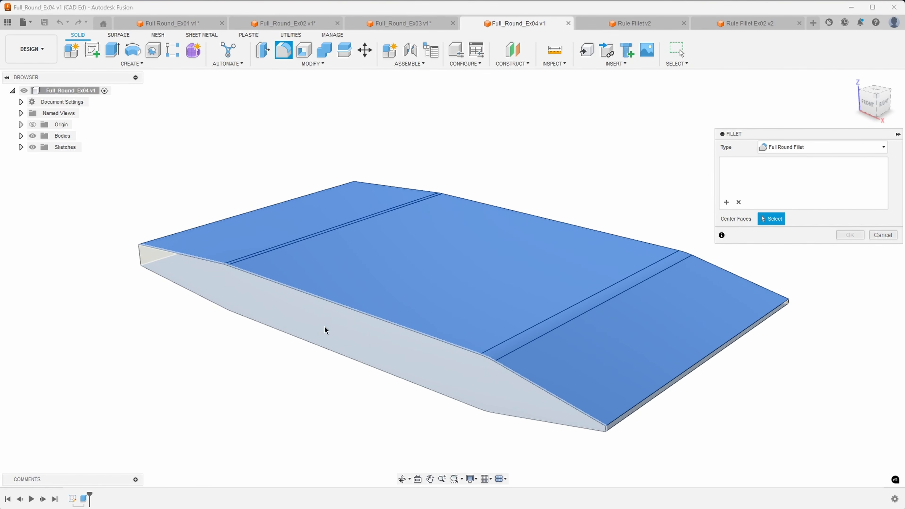
Use the plate's side face as center face and commit the rounded front nose.
{"action": "scroll", "coordinate": [313, 316], "scroll_direction": "up", "scroll_amount": 2}
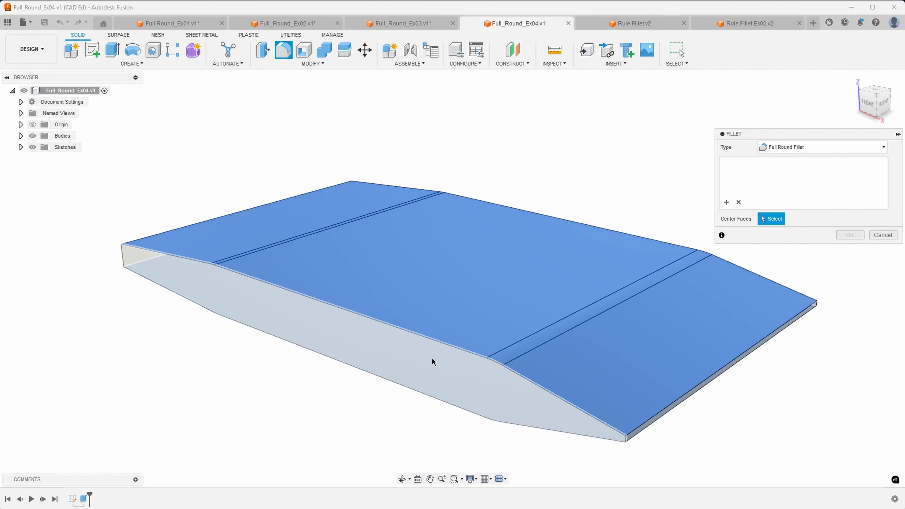
{"action": "left_click", "coordinate": [372, 331]}
{"action": "middle_click_drag", "start_coordinate": [400, 461], "coordinate": [142, 322], "text": "shift"}
{"action": "middle_click_drag", "start_coordinate": [264, 308], "coordinate": [630, 452], "text": "shift"}
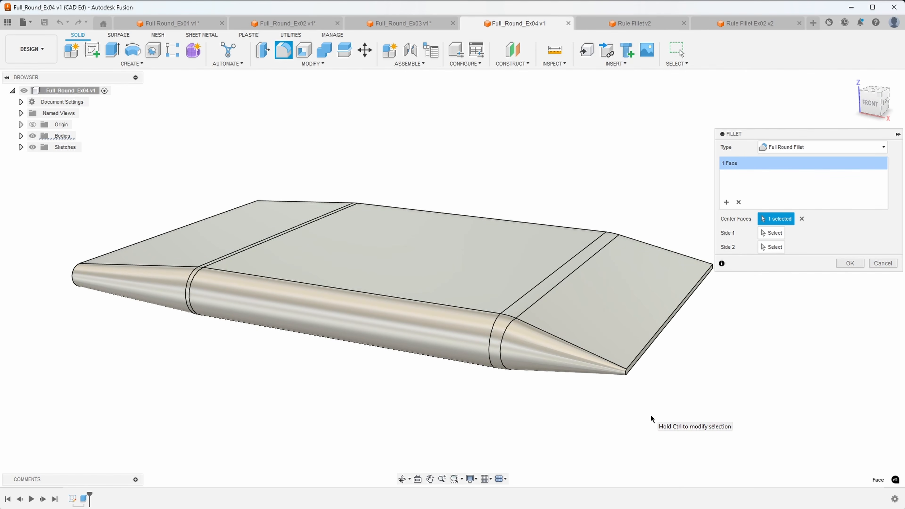
{"action": "key", "text": "Return"}
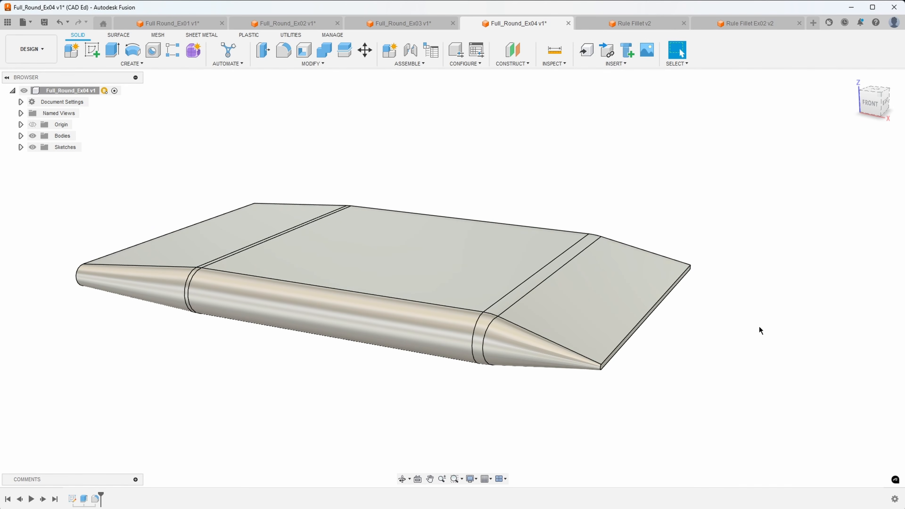
Switch to the Rule Fillet v2 design and orbit and zoom around the round dish of tapered pegs.
{"action": "left_click", "coordinate": [626, 25]}
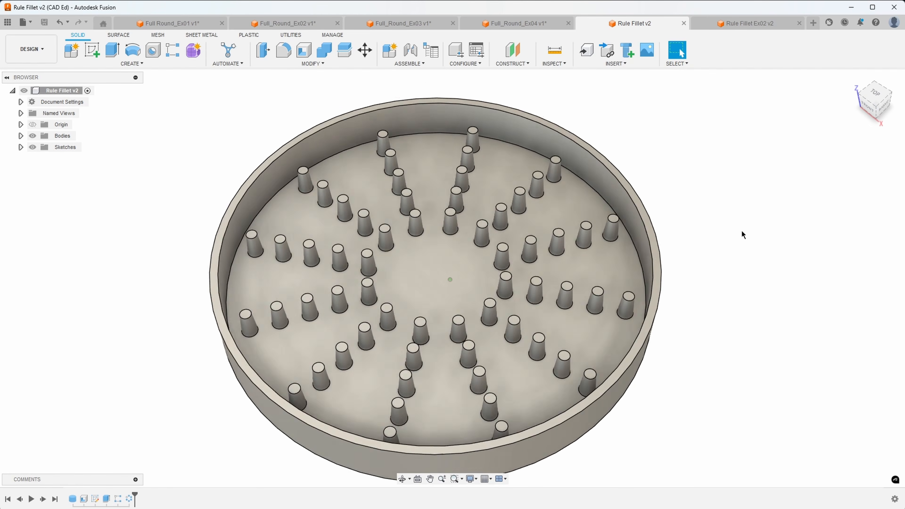
{"action": "middle_click_drag", "start_coordinate": [744, 232], "coordinate": [755, 274], "text": "shift"}
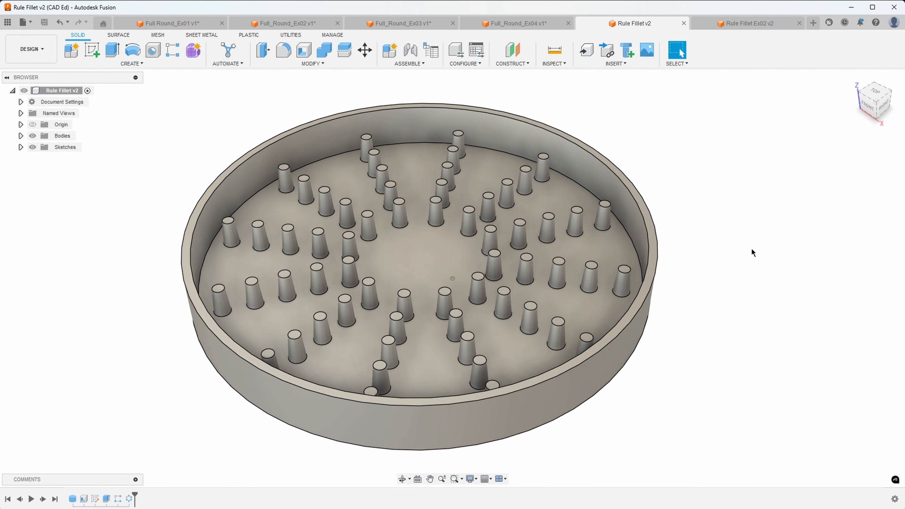
{"action": "scroll", "coordinate": [721, 243], "scroll_direction": "up", "scroll_amount": 5}
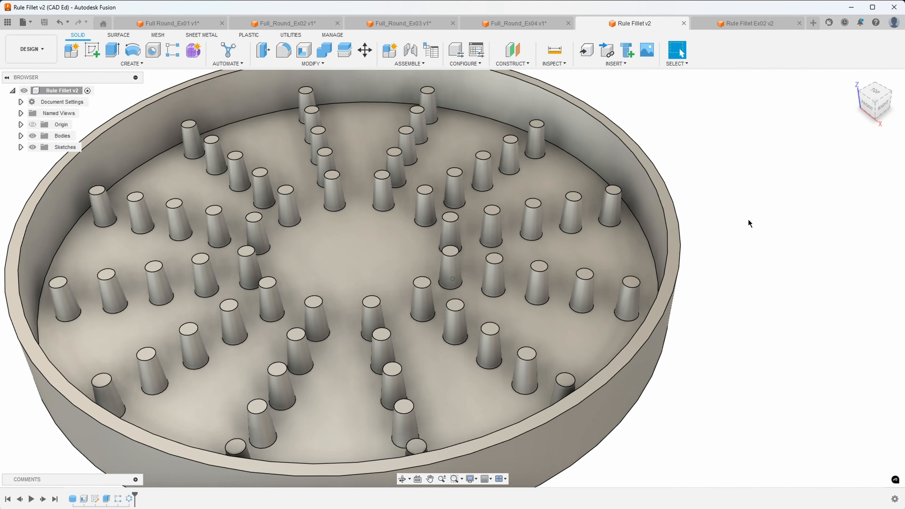
{"action": "scroll", "coordinate": [748, 218], "scroll_direction": "down", "scroll_amount": 3}
{"action": "scroll", "coordinate": [731, 226], "scroll_direction": "down", "scroll_amount": 1}
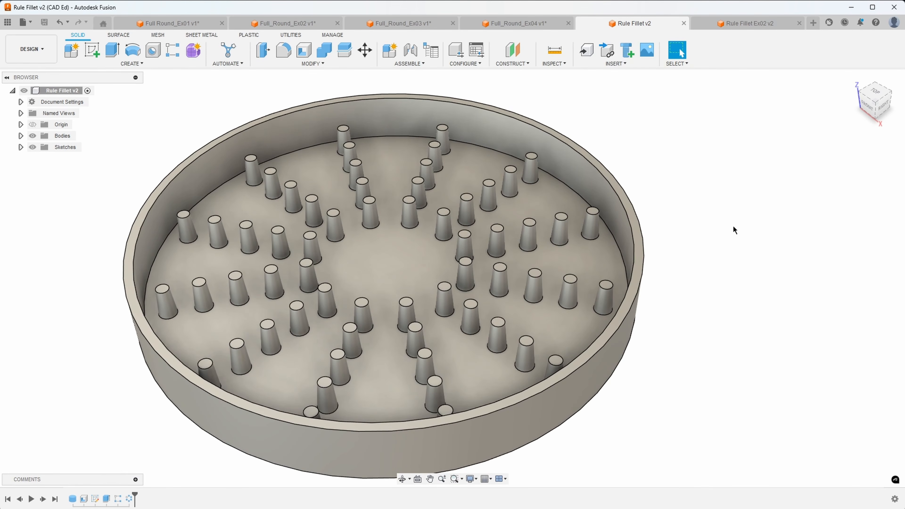
{"action": "scroll", "coordinate": [733, 227], "scroll_direction": "down", "scroll_amount": 1}
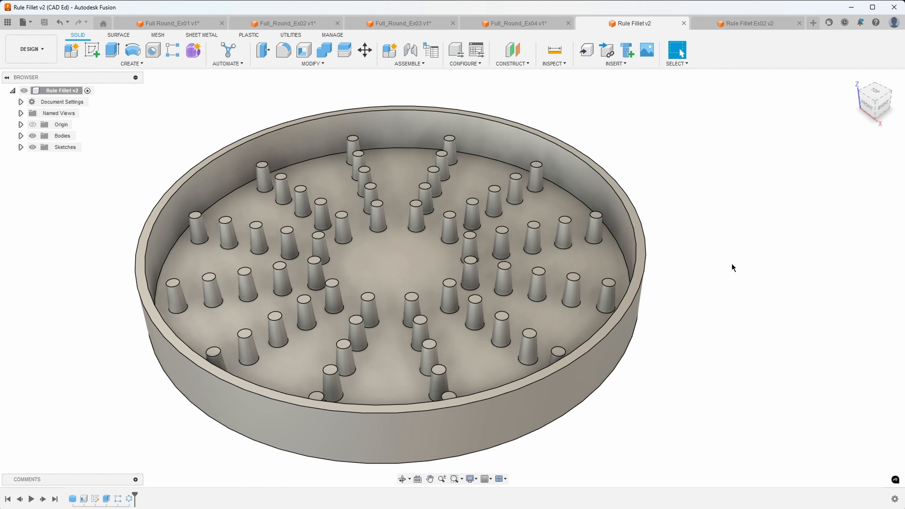
{"action": "middle_click_drag", "start_coordinate": [732, 263], "coordinate": [737, 263], "text": "shift"}
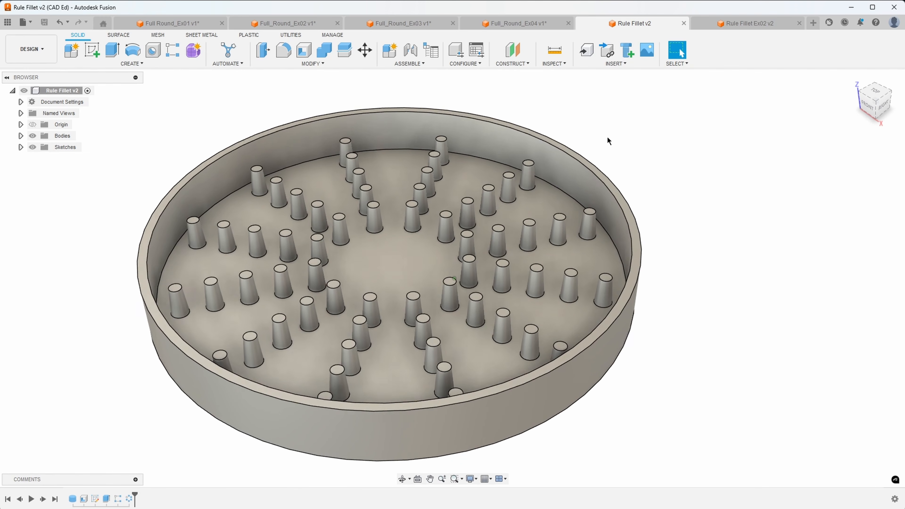
Start a fillet and change its type to Rule Fillet.
{"action": "left_click", "coordinate": [282, 50]}
{"action": "left_click", "coordinate": [785, 148]}
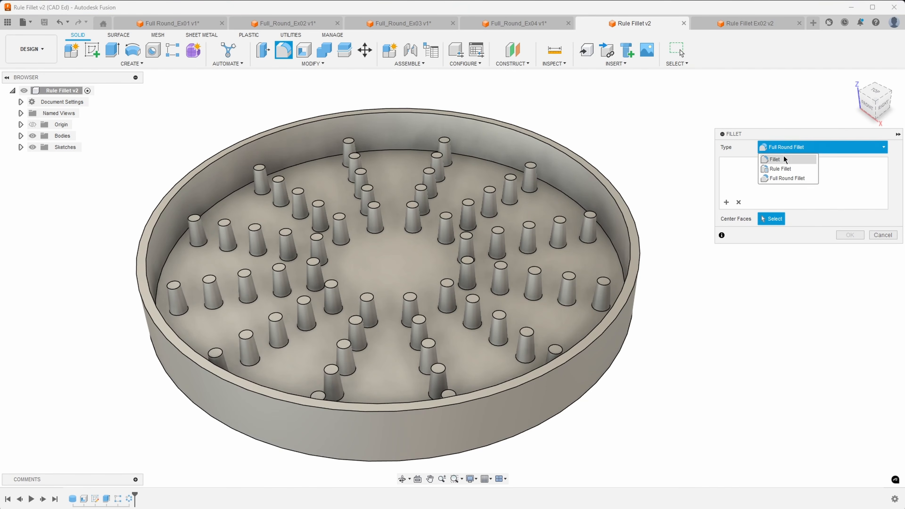
{"action": "left_click", "coordinate": [781, 168]}
{"action": "middle_click_drag", "start_coordinate": [777, 282], "coordinate": [752, 251], "text": "shift"}
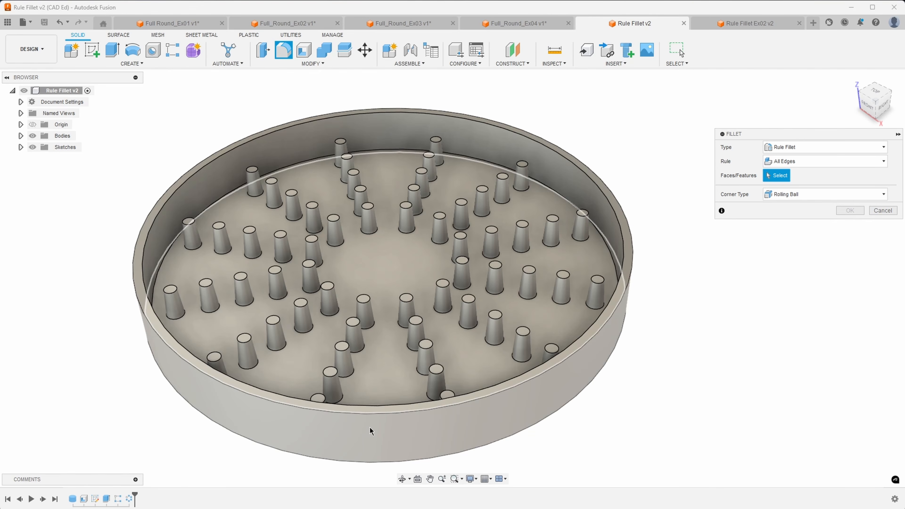
Pick the Extrude1 pegs from the timeline and set the radius to 1 mm.
{"action": "left_click", "coordinate": [107, 499]}
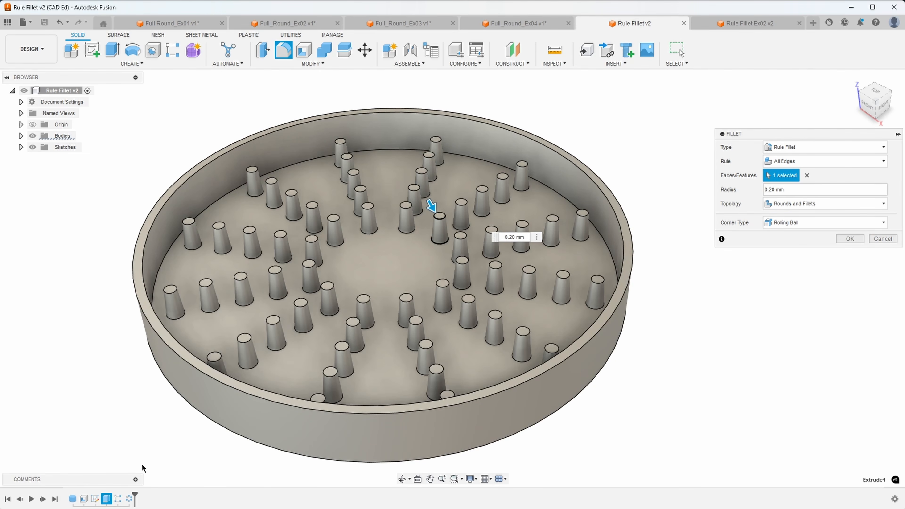
{"action": "scroll", "coordinate": [591, 201], "scroll_direction": "up", "scroll_amount": 5}
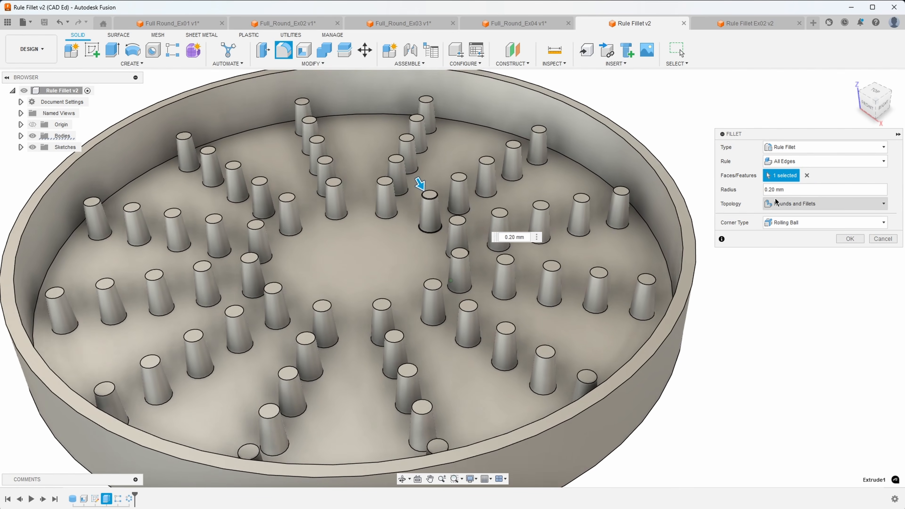
{"action": "scroll", "coordinate": [591, 200], "scroll_direction": "up", "scroll_amount": 3}
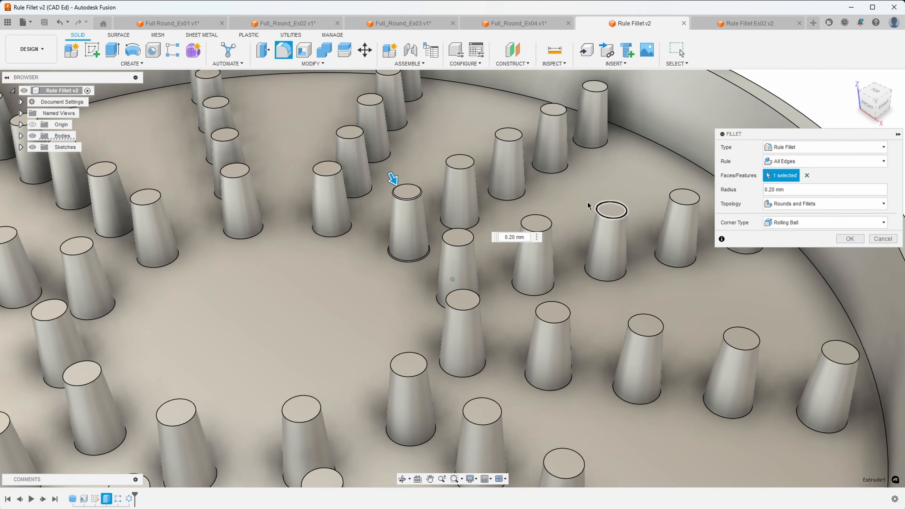
{"action": "scroll", "coordinate": [388, 196], "scroll_direction": "up", "scroll_amount": 2}
{"action": "scroll", "coordinate": [388, 196], "scroll_direction": "up", "scroll_amount": 4}
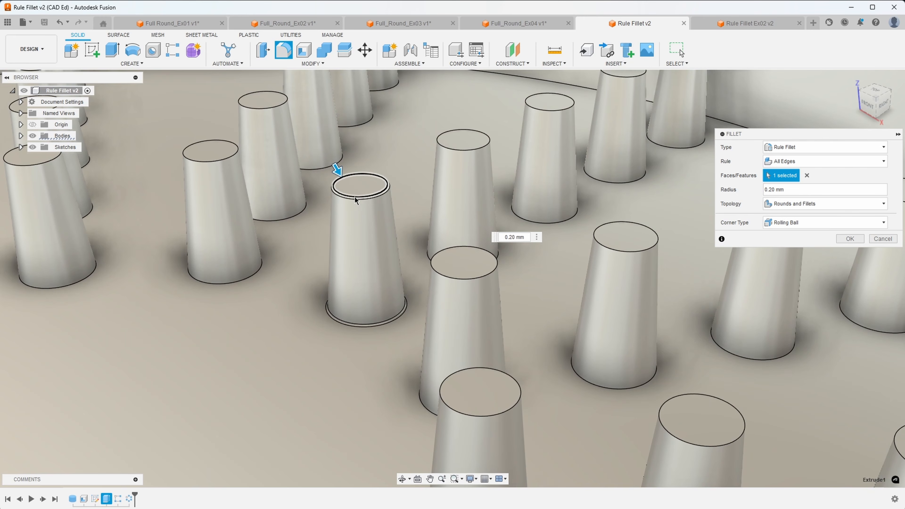
{"action": "left_click_drag", "start_coordinate": [800, 192], "coordinate": [752, 193]}
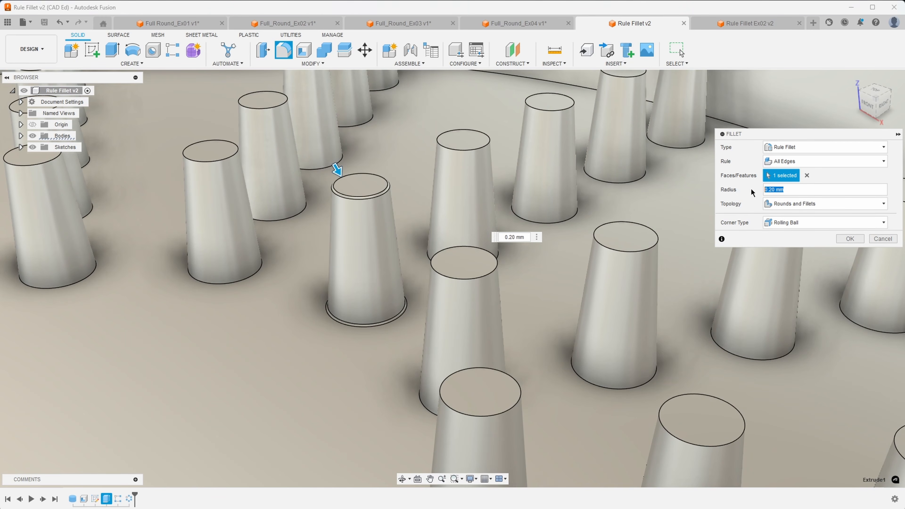
{"action": "type", "text": "1"}
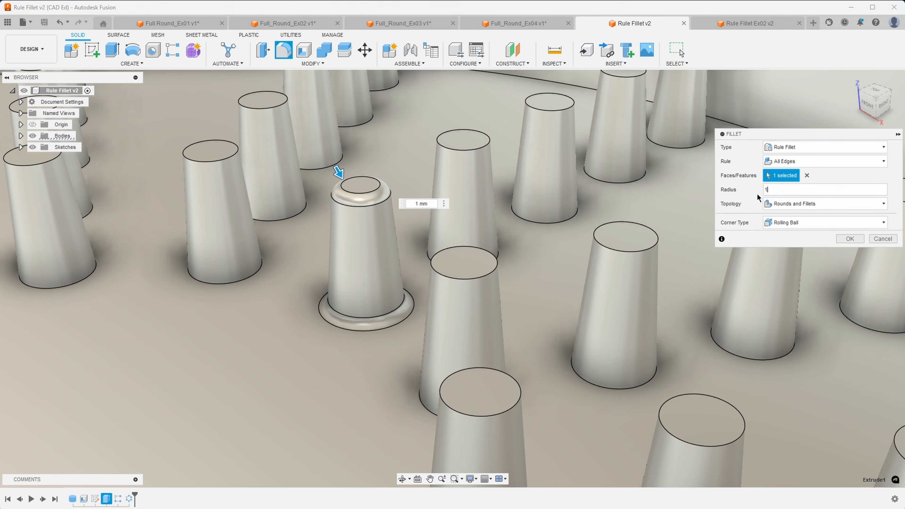
Set the fillet topology to Rounds Only.
{"action": "scroll", "coordinate": [558, 260], "scroll_direction": "down", "scroll_amount": 5}
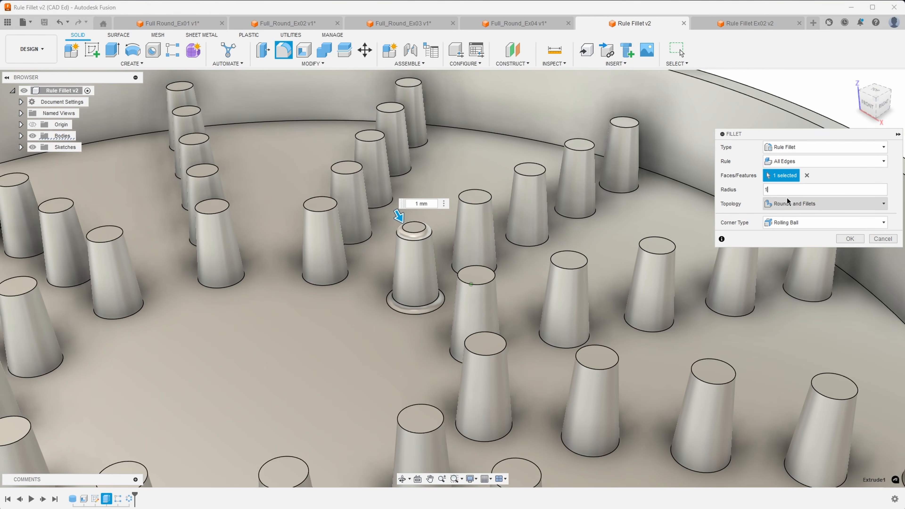
{"action": "scroll", "coordinate": [423, 243], "scroll_direction": "down", "scroll_amount": 2}
{"action": "scroll", "coordinate": [417, 238], "scroll_direction": "down", "scroll_amount": 2}
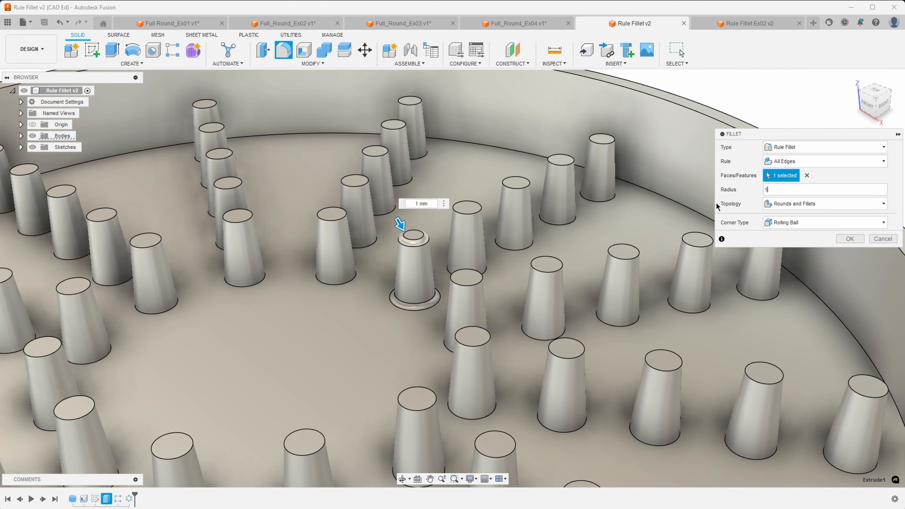
{"action": "left_click", "coordinate": [816, 204]}
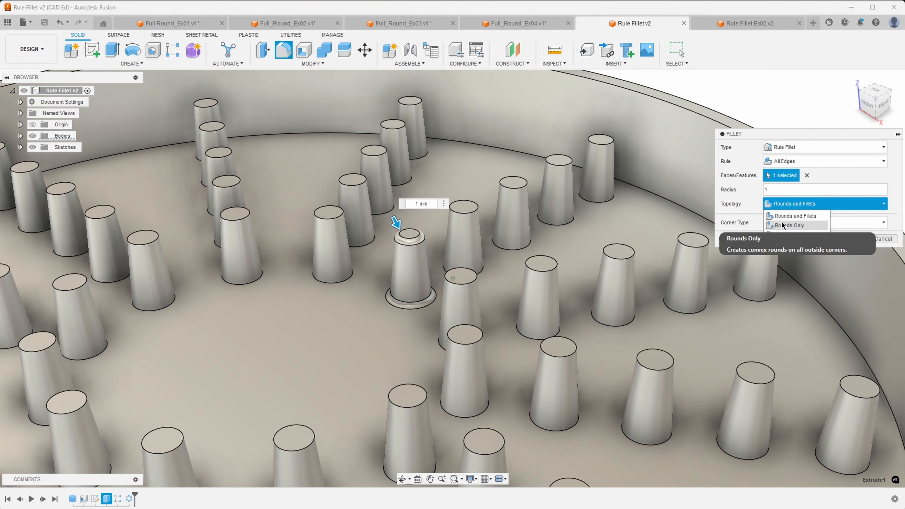
{"action": "left_click", "coordinate": [791, 225]}
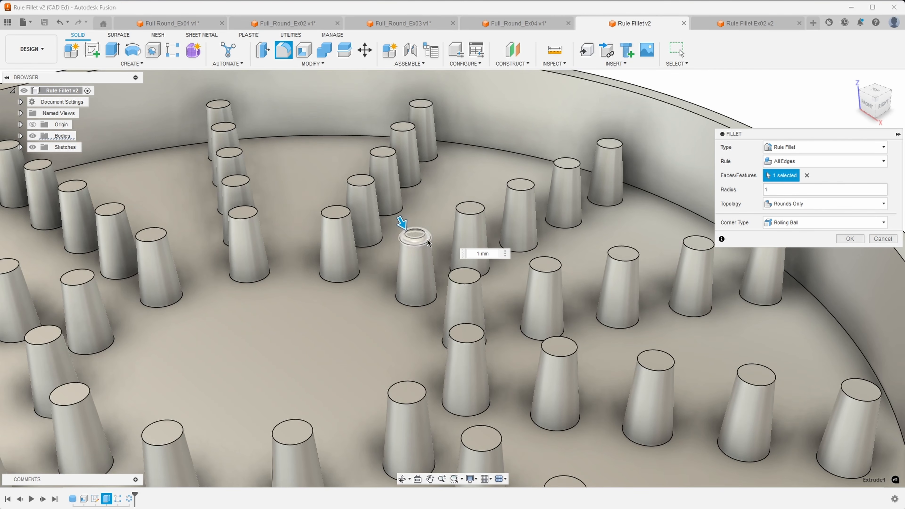
Try Fillets Only and Rounds and Fillets topologies, then settle back on Rounds Only.
{"action": "left_click", "coordinate": [791, 204]}
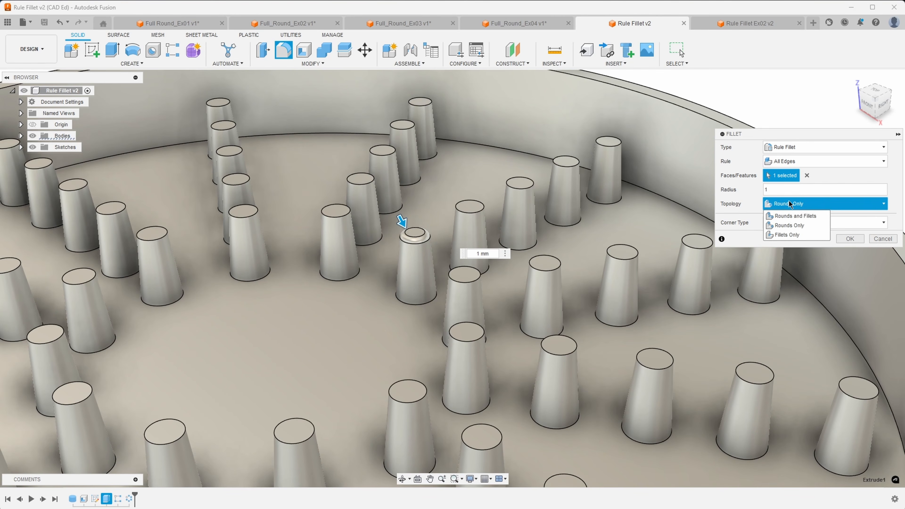
{"action": "left_click", "coordinate": [786, 235]}
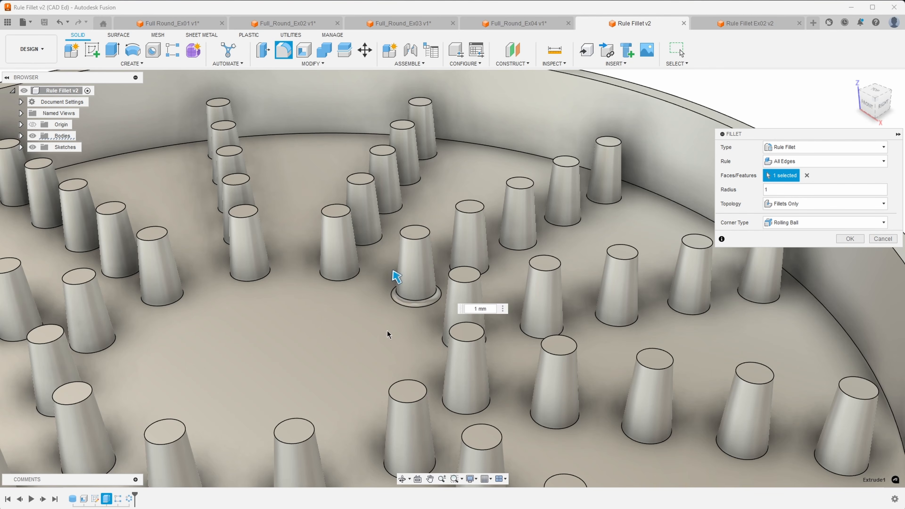
{"action": "scroll", "coordinate": [656, 270], "scroll_direction": "down", "scroll_amount": 1}
{"action": "left_click", "coordinate": [794, 208]}
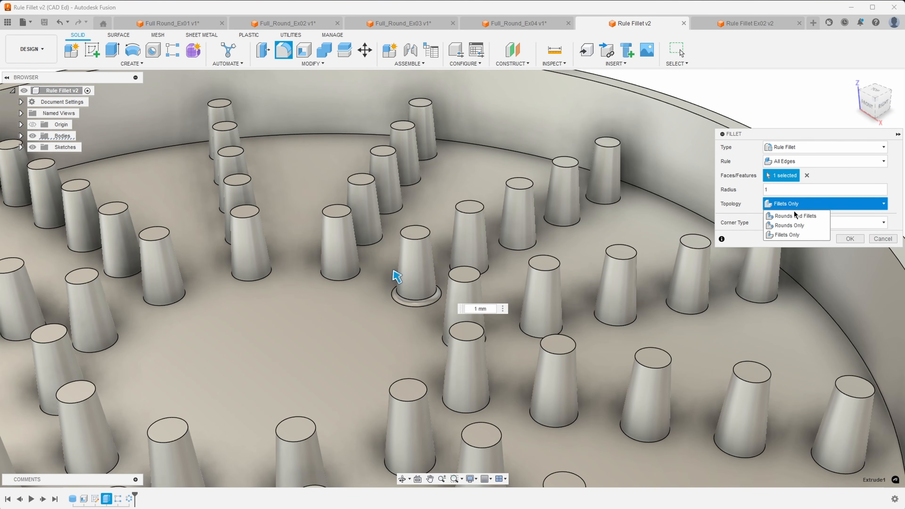
{"action": "left_click", "coordinate": [793, 215]}
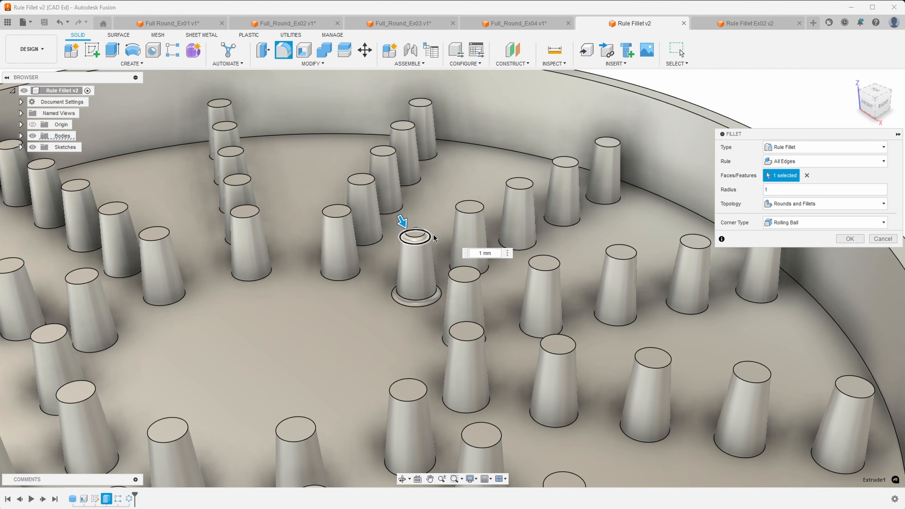
{"action": "scroll", "coordinate": [496, 329], "scroll_direction": "down", "scroll_amount": 3}
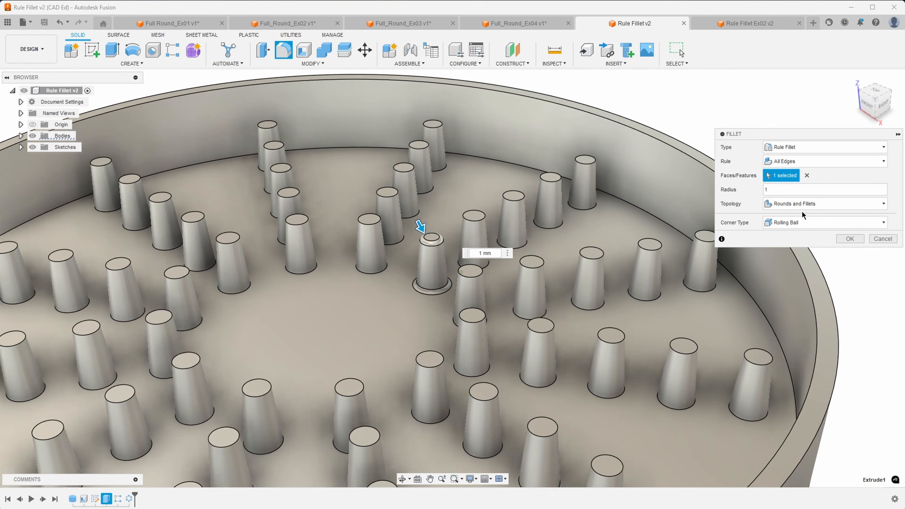
{"action": "left_click", "coordinate": [802, 208]}
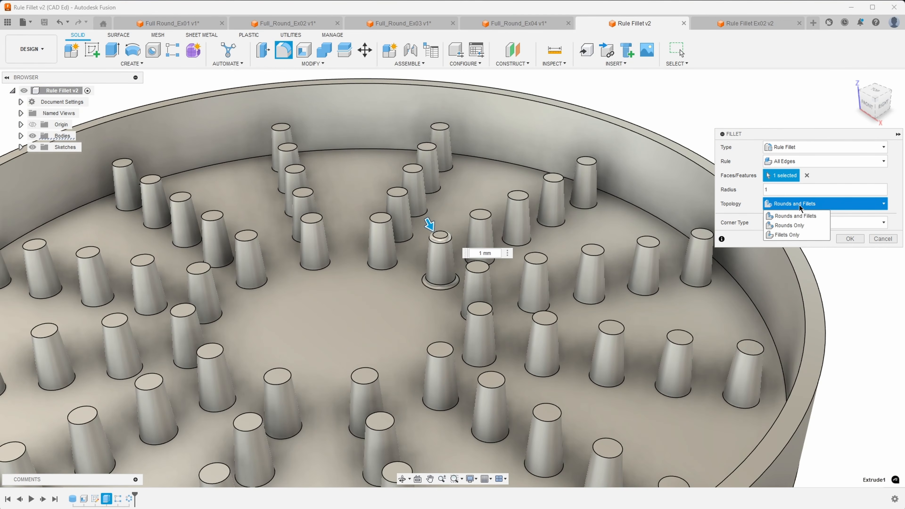
{"action": "left_click", "coordinate": [790, 224]}
{"action": "scroll", "coordinate": [449, 231], "scroll_direction": "down", "scroll_amount": 2}
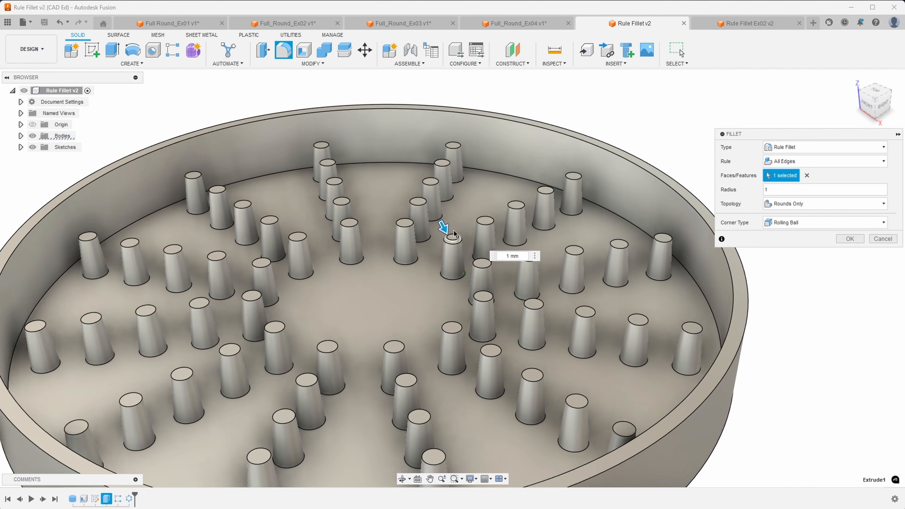
{"action": "scroll", "coordinate": [453, 234], "scroll_direction": "down", "scroll_amount": 1}
{"action": "scroll", "coordinate": [799, 209], "scroll_direction": "down", "scroll_amount": 2}
{"action": "scroll", "coordinate": [481, 228], "scroll_direction": "down", "scroll_amount": 2}
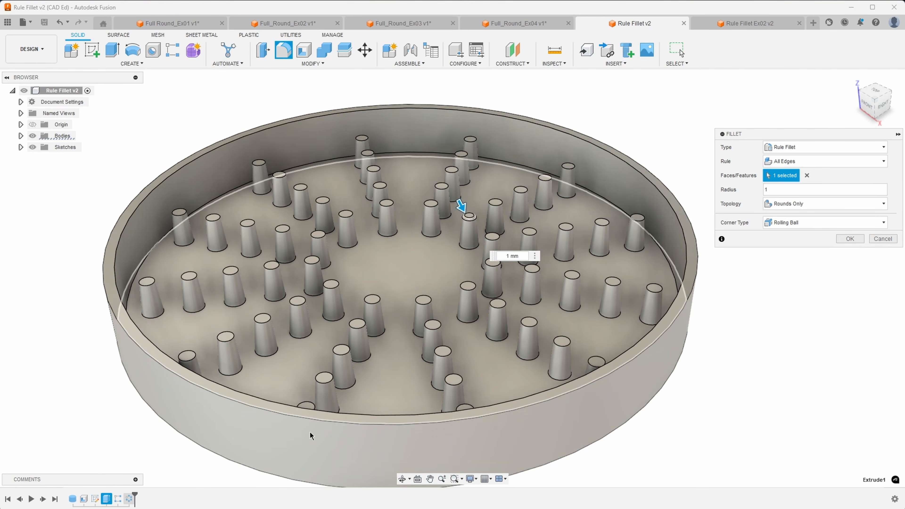
Add the second and third peg features so every peg is included in the rule fillet.
{"action": "left_click", "coordinate": [119, 500]}
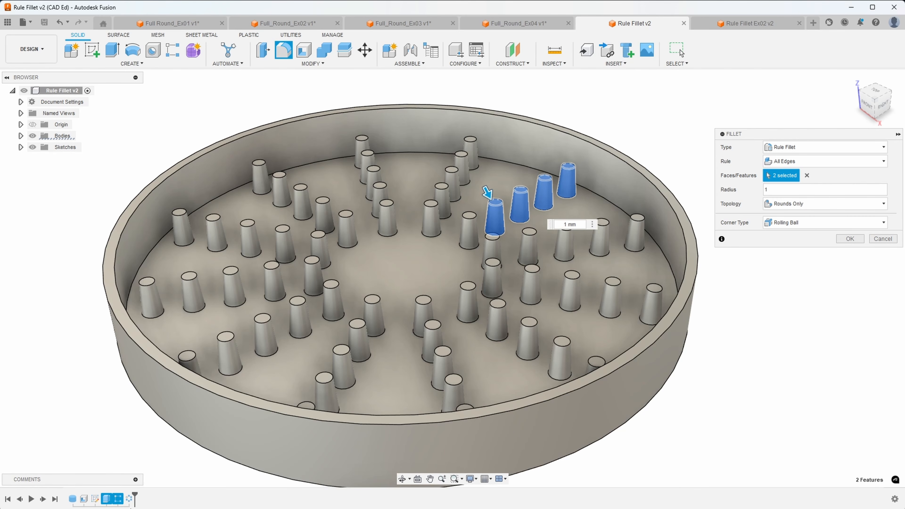
{"action": "middle_click_drag", "start_coordinate": [486, 187], "coordinate": [434, 224], "text": "shift"}
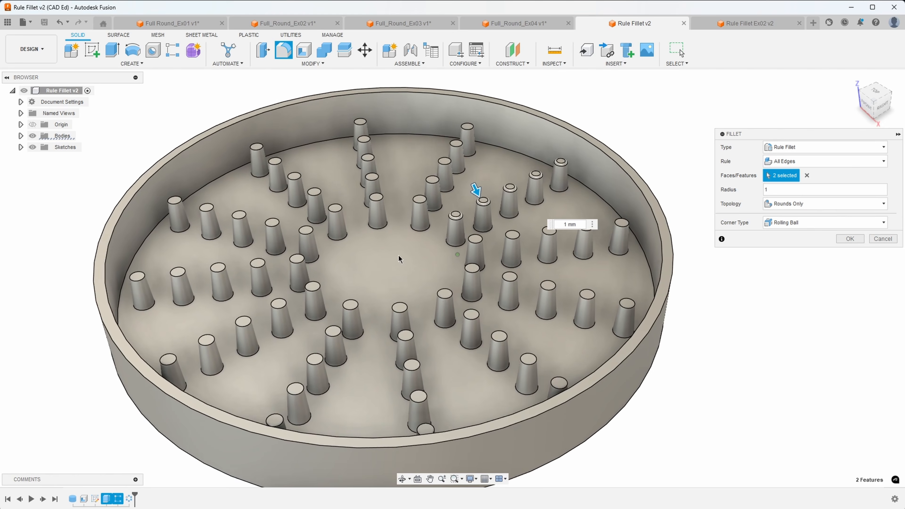
{"action": "left_click", "coordinate": [128, 500]}
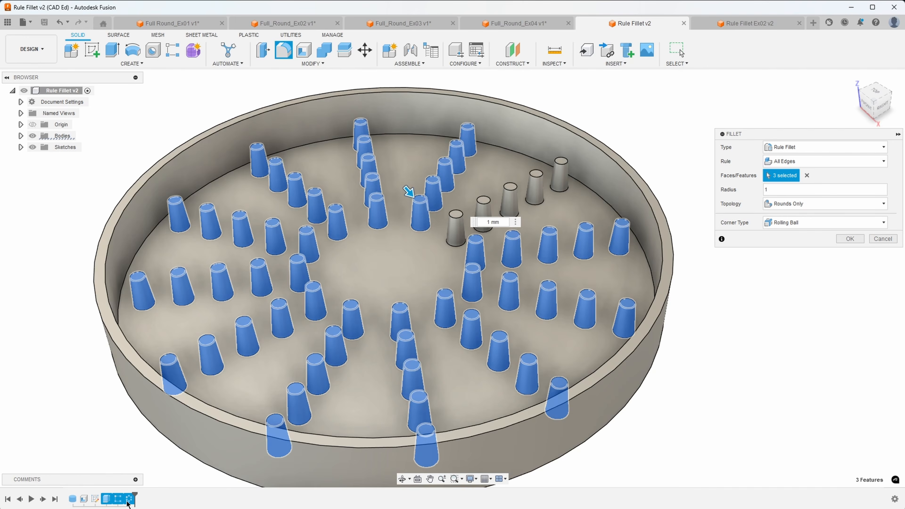
{"action": "middle_click_drag", "start_coordinate": [662, 427], "coordinate": [667, 236], "text": "shift"}
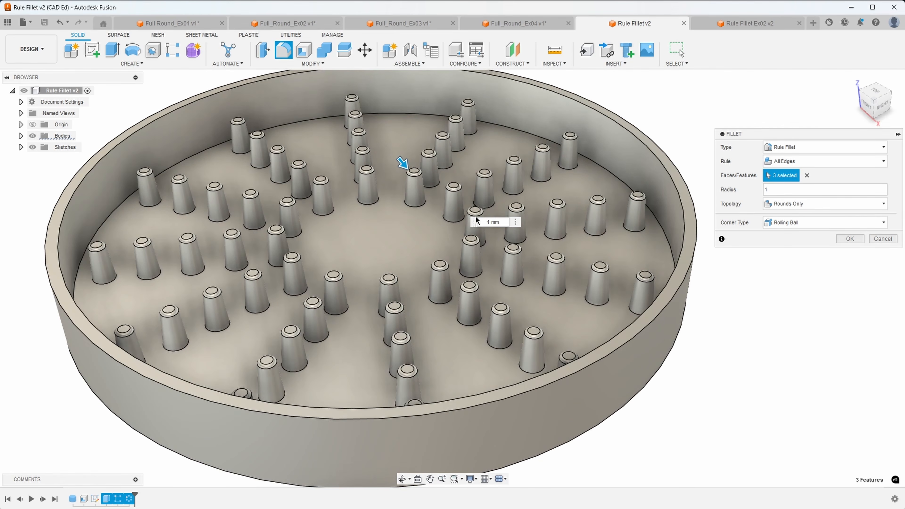
{"action": "middle_click_drag", "start_coordinate": [717, 378], "coordinate": [704, 363], "text": "shift"}
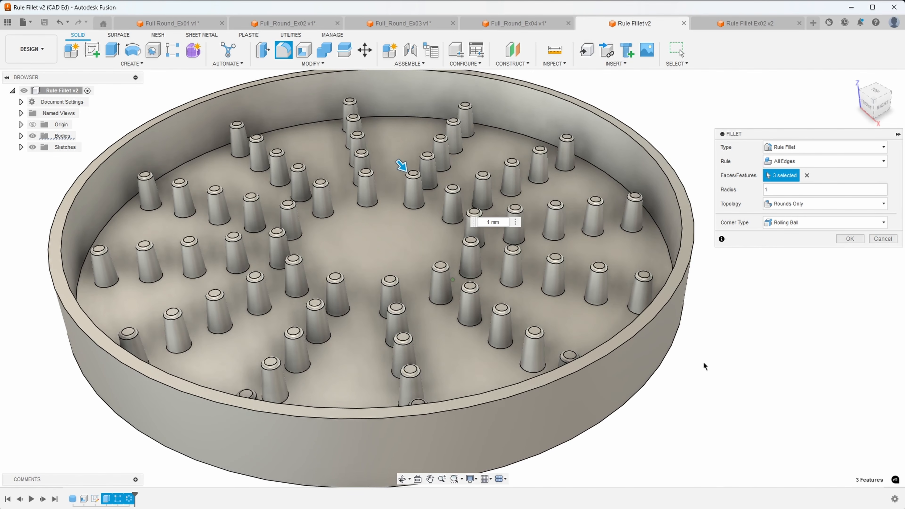
Preview Rounds and Fillets, then Fillets Only topology, and cancel the fillet.
{"action": "left_click", "coordinate": [792, 203]}
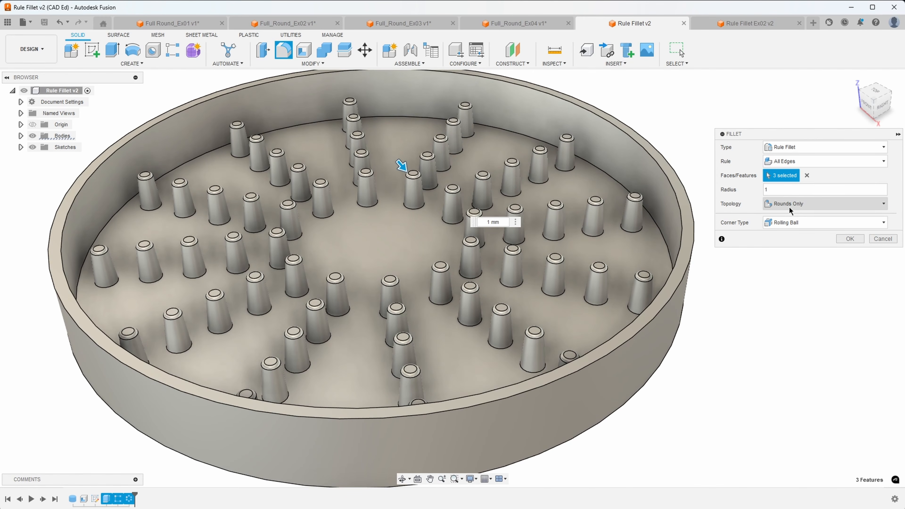
{"action": "left_click", "coordinate": [794, 216]}
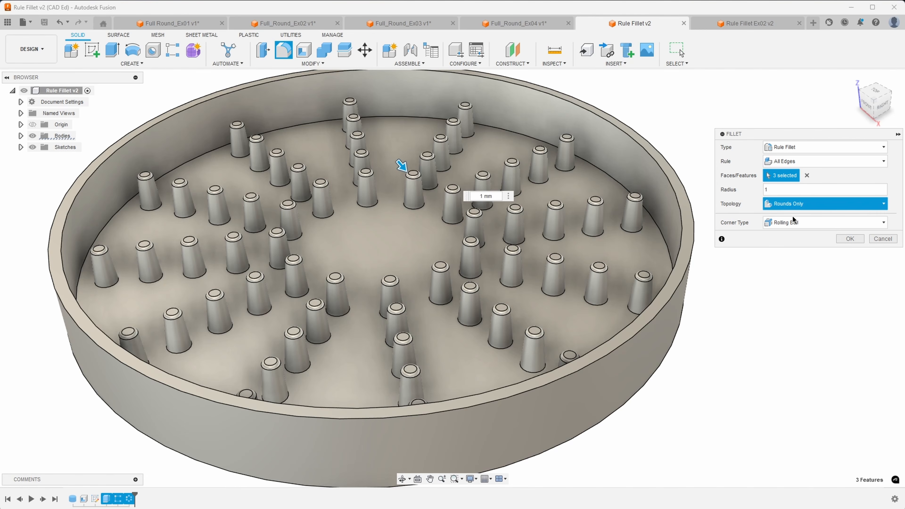
{"action": "middle_click_drag", "start_coordinate": [759, 339], "coordinate": [743, 340], "text": "shift"}
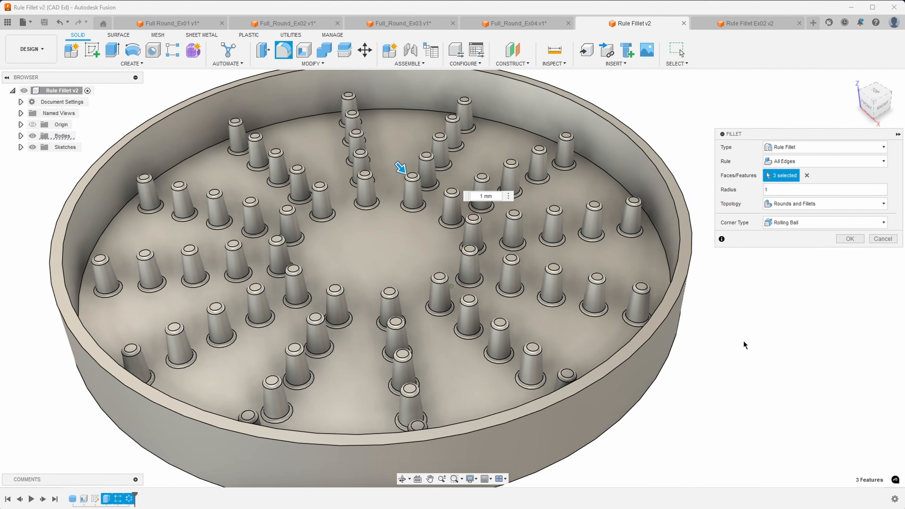
{"action": "left_click", "coordinate": [803, 204]}
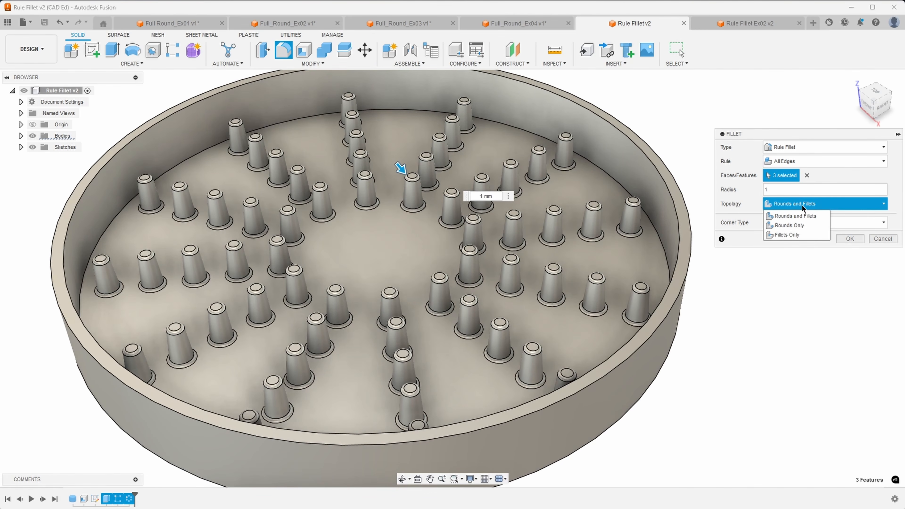
{"action": "left_click", "coordinate": [793, 235]}
{"action": "middle_click_drag", "start_coordinate": [761, 326], "coordinate": [602, 301], "text": "shift"}
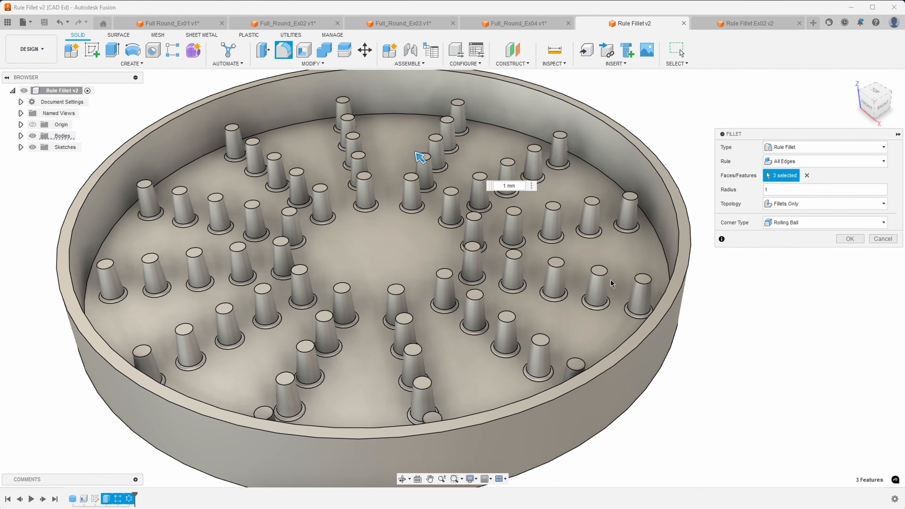
{"action": "scroll", "coordinate": [720, 318], "scroll_direction": "down", "scroll_amount": 2}
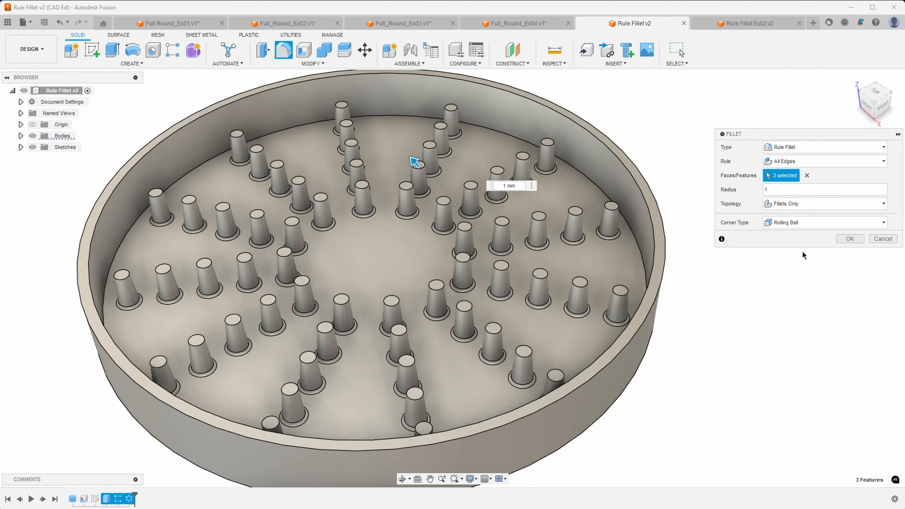
{"action": "left_click", "coordinate": [883, 239]}
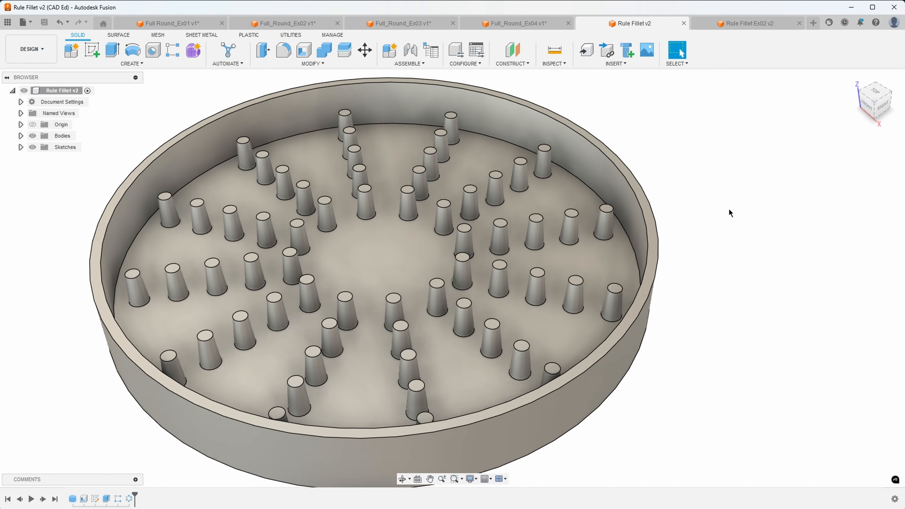
{"action": "left_click", "coordinate": [284, 53]}
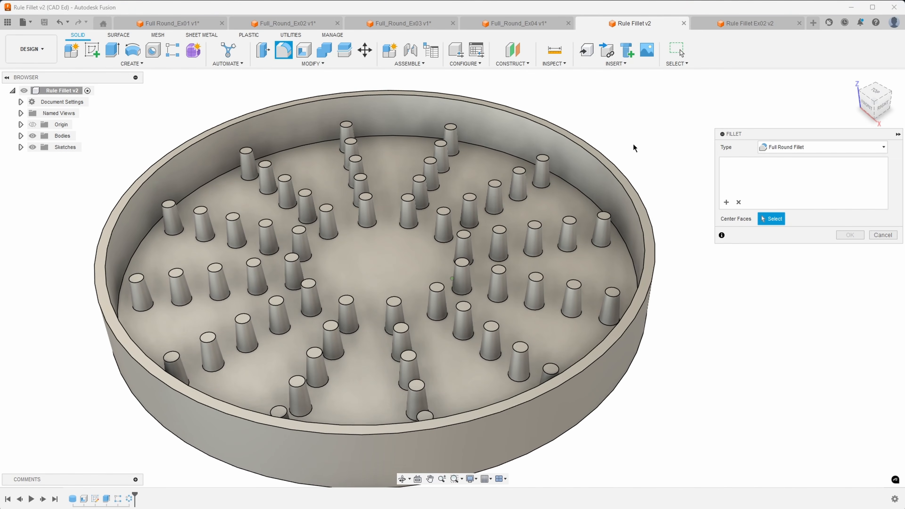
{"action": "left_click", "coordinate": [765, 148]}
{"action": "left_click", "coordinate": [781, 159]}
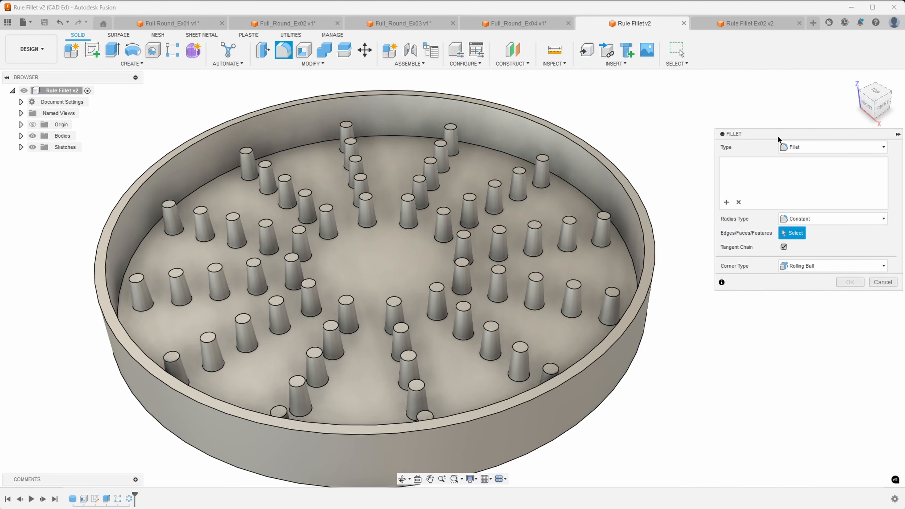
{"action": "left_click", "coordinate": [563, 263]}
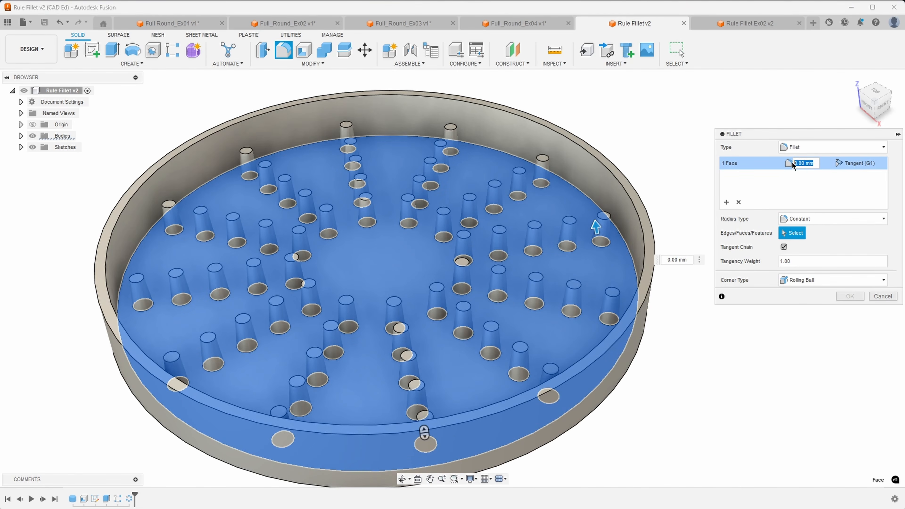
{"action": "type", "text": "1"}
{"action": "middle_click_drag", "start_coordinate": [471, 285], "coordinate": [470, 318], "text": "shift"}
{"action": "scroll", "coordinate": [580, 206], "scroll_direction": "up", "scroll_amount": 3}
{"action": "middle_click_drag", "start_coordinate": [579, 207], "coordinate": [585, 181], "text": "shift"}
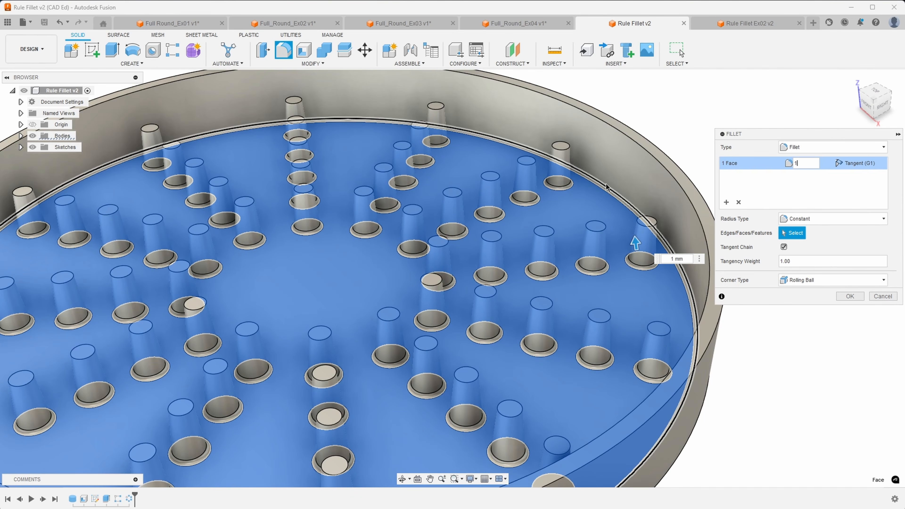
{"action": "left_click", "coordinate": [607, 193]}
{"action": "left_click", "coordinate": [602, 190]}
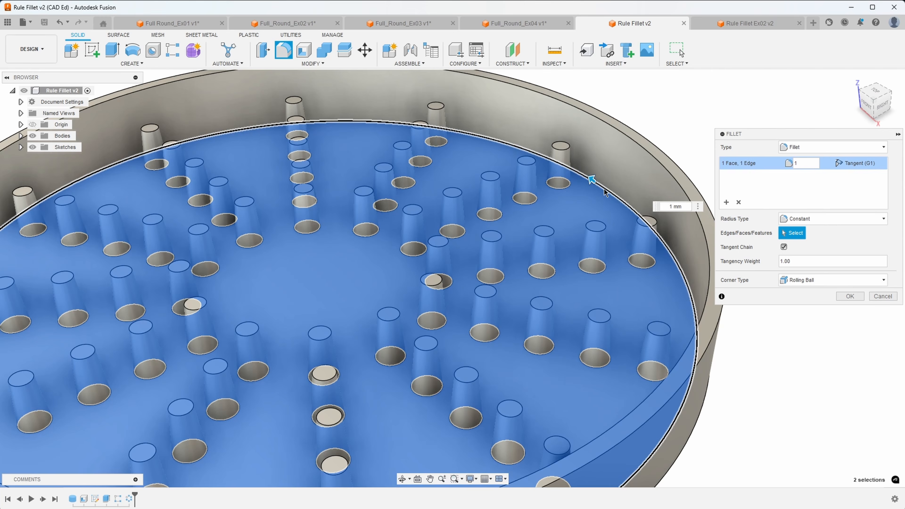
{"action": "left_click", "coordinate": [604, 188]}
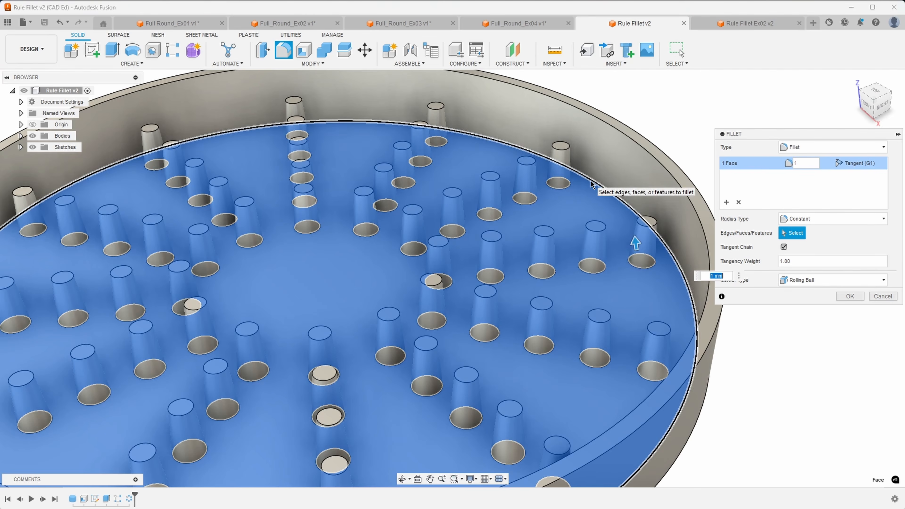
{"action": "left_click", "coordinate": [591, 180]}
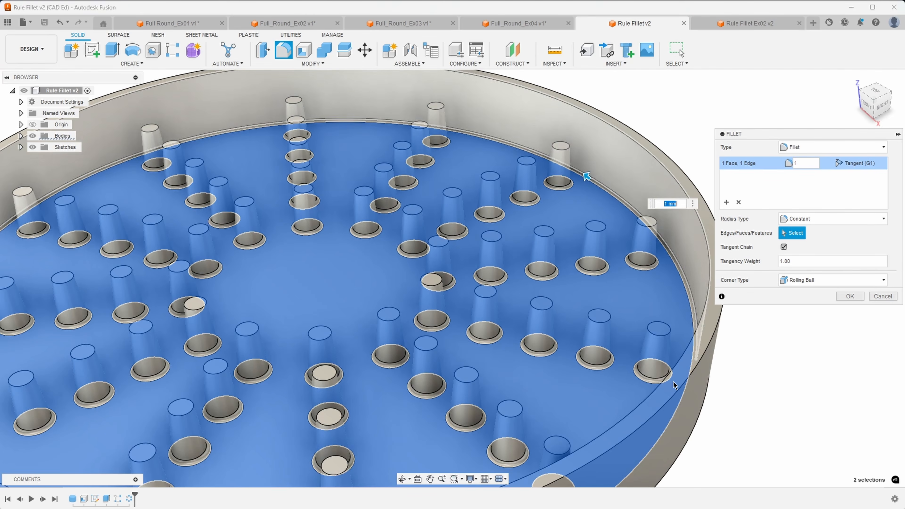
{"action": "scroll", "coordinate": [663, 377], "scroll_direction": "down", "scroll_amount": 2}
{"action": "middle_click_drag", "start_coordinate": [663, 377], "coordinate": [570, 249], "text": "shift"}
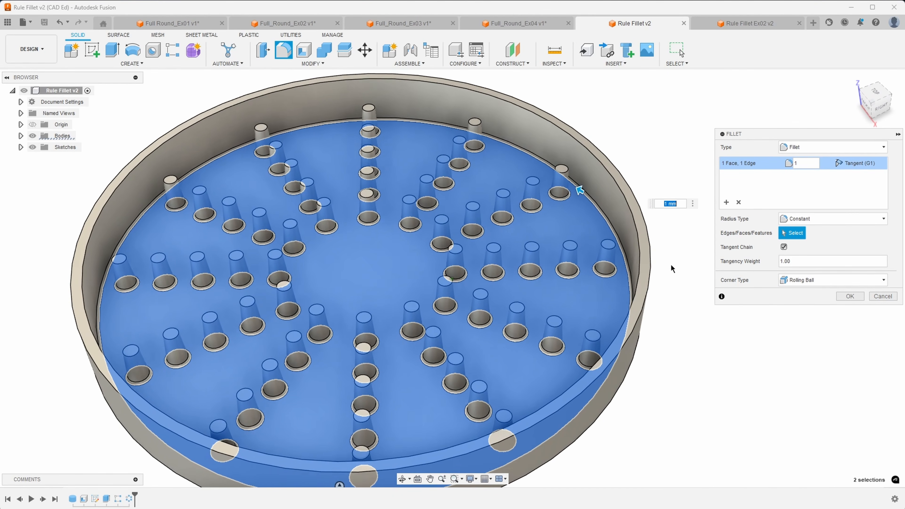
{"action": "scroll", "coordinate": [585, 227], "scroll_direction": "down", "scroll_amount": 1}
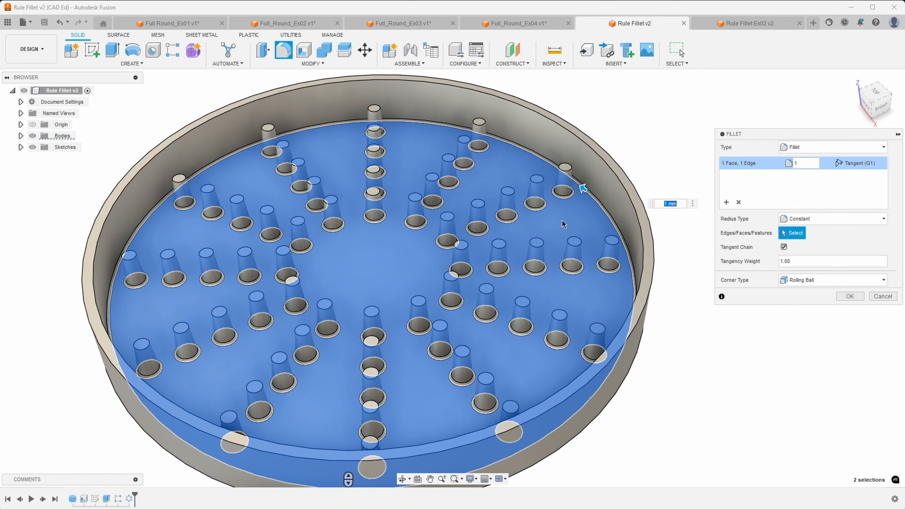
{"action": "scroll", "coordinate": [561, 220], "scroll_direction": "up", "scroll_amount": 3}
{"action": "middle_click_drag", "start_coordinate": [641, 227], "coordinate": [612, 212], "text": "shift"}
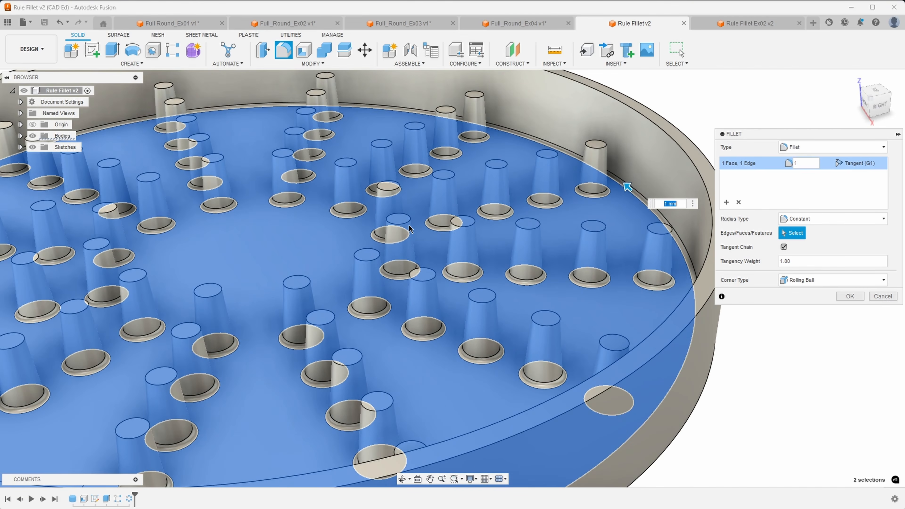
{"action": "scroll", "coordinate": [523, 211], "scroll_direction": "down", "scroll_amount": 5}
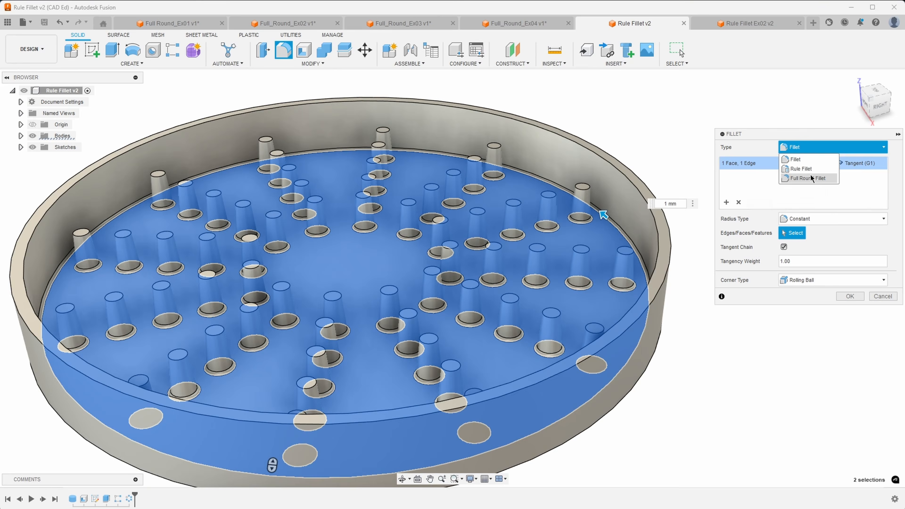
{"action": "left_click", "coordinate": [806, 169]}
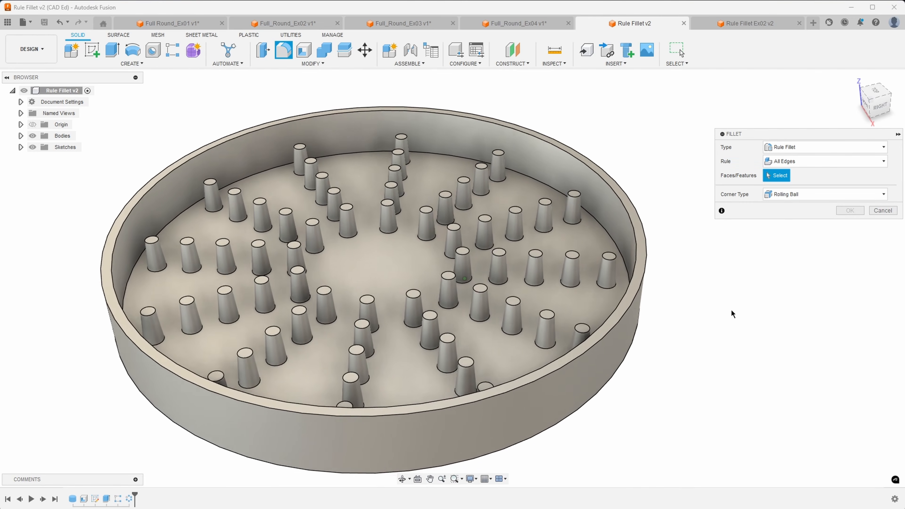
{"action": "left_click", "coordinate": [883, 210]}
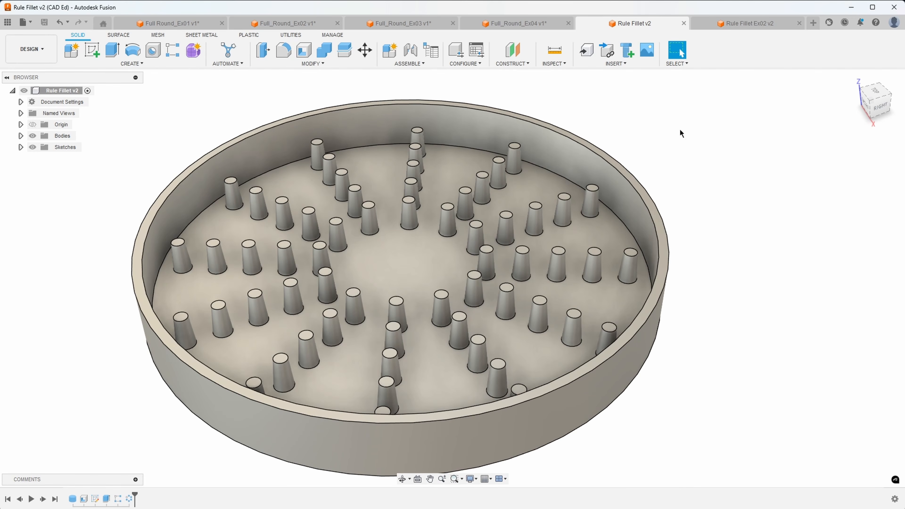
Switch to Rule Fillet Ex02 v2, clear selections, and orbit and zoom around the rounded pockets.
{"action": "left_click", "coordinate": [729, 24]}
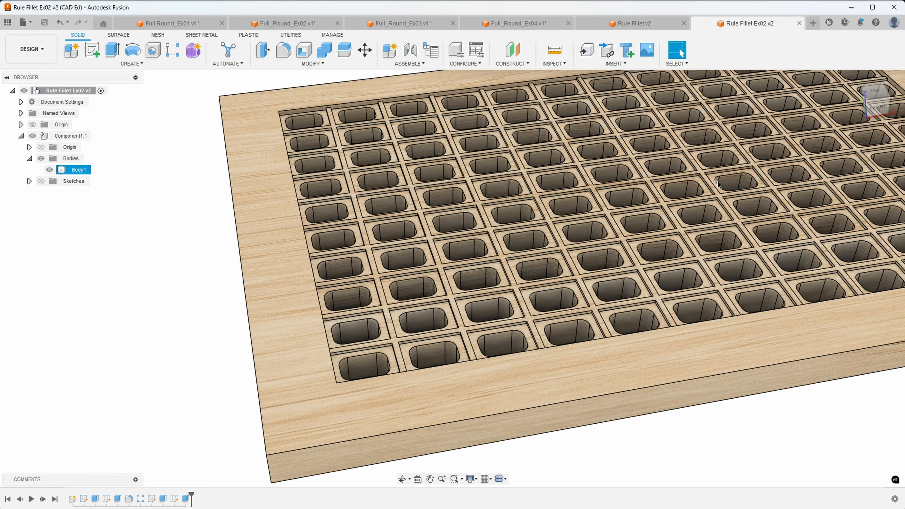
{"action": "left_click", "coordinate": [194, 221]}
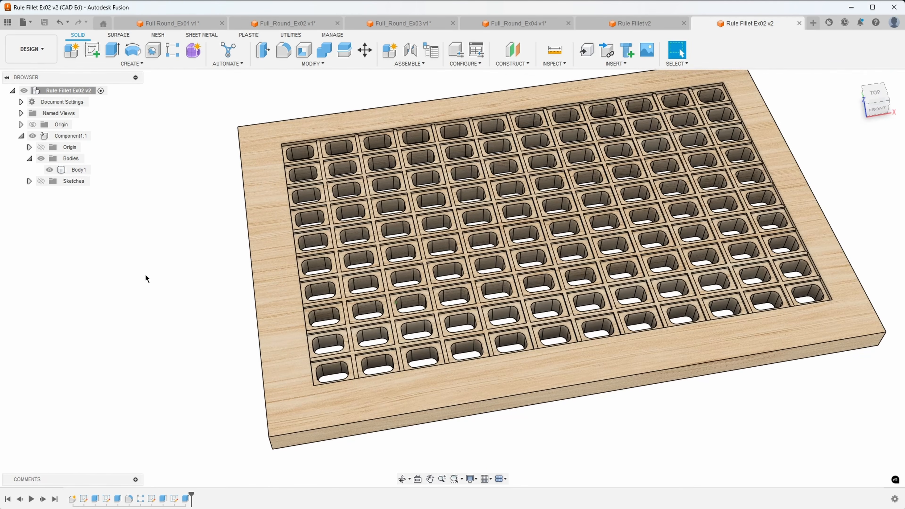
{"action": "scroll", "coordinate": [266, 351], "scroll_direction": "up", "scroll_amount": 4}
{"action": "scroll", "coordinate": [285, 375], "scroll_direction": "up", "scroll_amount": 6}
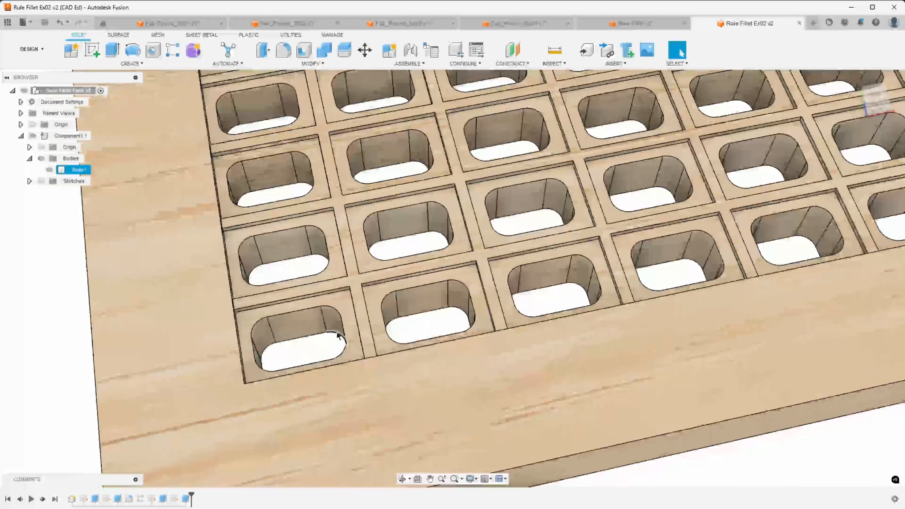
{"action": "middle_click_drag", "start_coordinate": [337, 336], "coordinate": [261, 308], "text": "shift"}
{"action": "middle_click_drag", "start_coordinate": [330, 318], "coordinate": [357, 300], "text": "shift"}
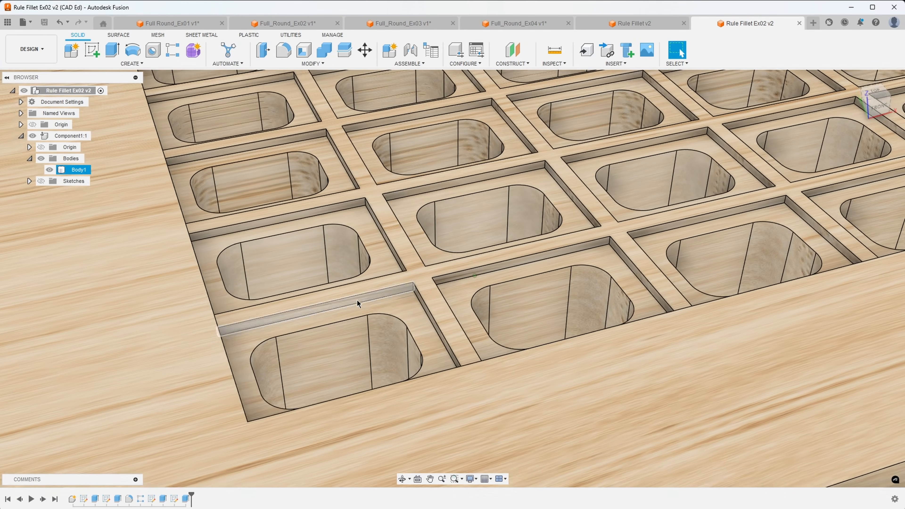
{"action": "scroll", "coordinate": [415, 283], "scroll_direction": "up", "scroll_amount": 8}
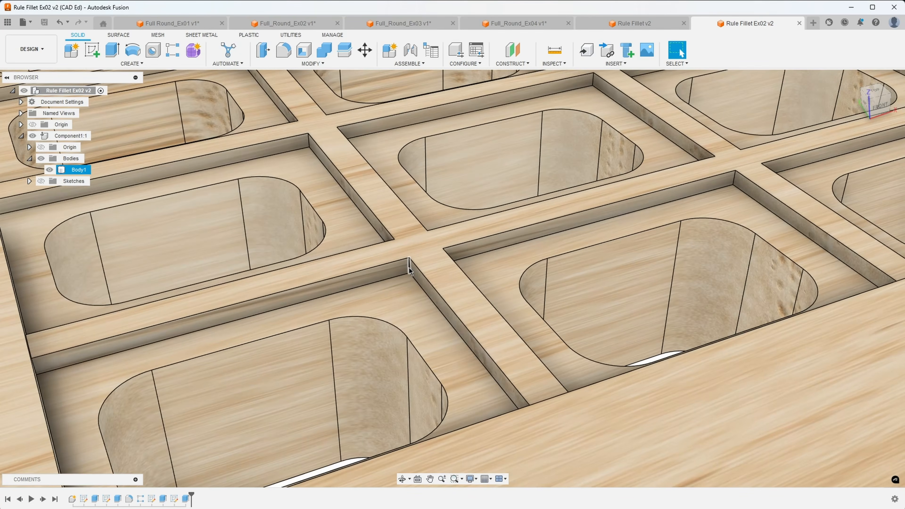
{"action": "middle_click_drag", "start_coordinate": [409, 270], "coordinate": [441, 359], "text": "shift"}
{"action": "scroll", "coordinate": [468, 436], "scroll_direction": "down", "scroll_amount": 4}
{"action": "left_click", "coordinate": [654, 465]}
{"action": "scroll", "coordinate": [463, 446], "scroll_direction": "down", "scroll_amount": 3}
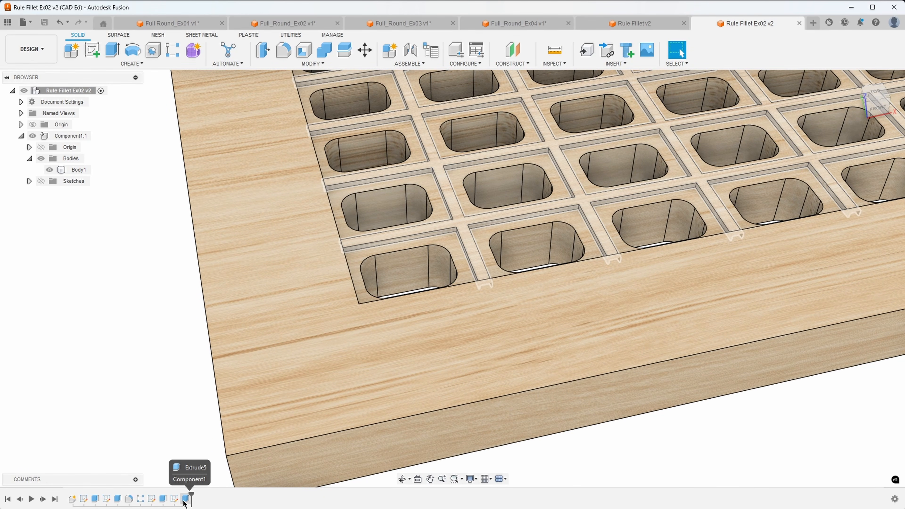
{"action": "middle_click_drag", "start_coordinate": [185, 503], "coordinate": [220, 114], "text": "shift"}
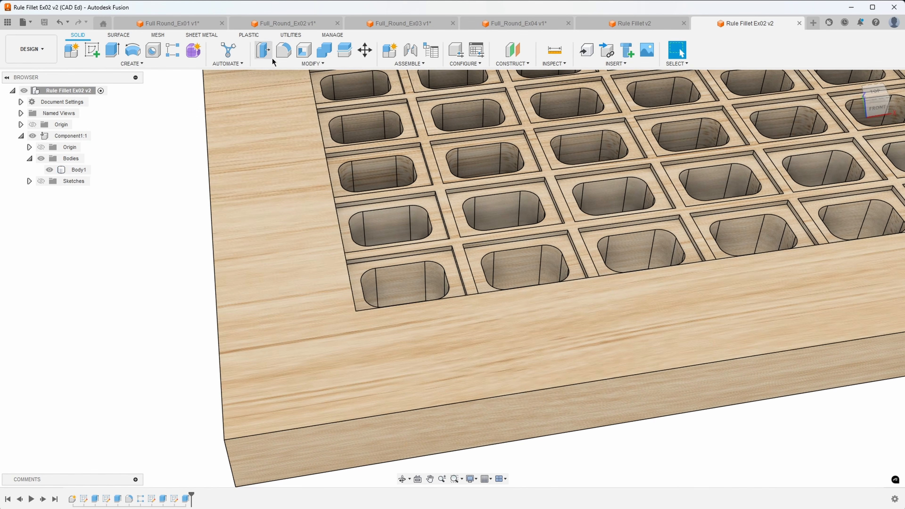
Start a 0.20 mm Rule Fillet with Body1, the whole tray, selected.
{"action": "left_click", "coordinate": [283, 50]}
{"action": "left_click", "coordinate": [771, 148]}
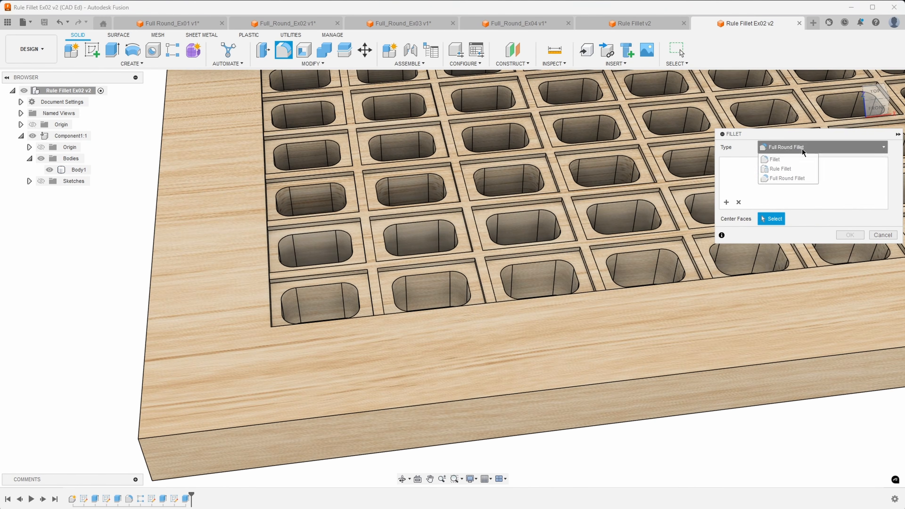
{"action": "left_click", "coordinate": [791, 168]}
{"action": "scroll", "coordinate": [721, 245], "scroll_direction": "down", "scroll_amount": 2}
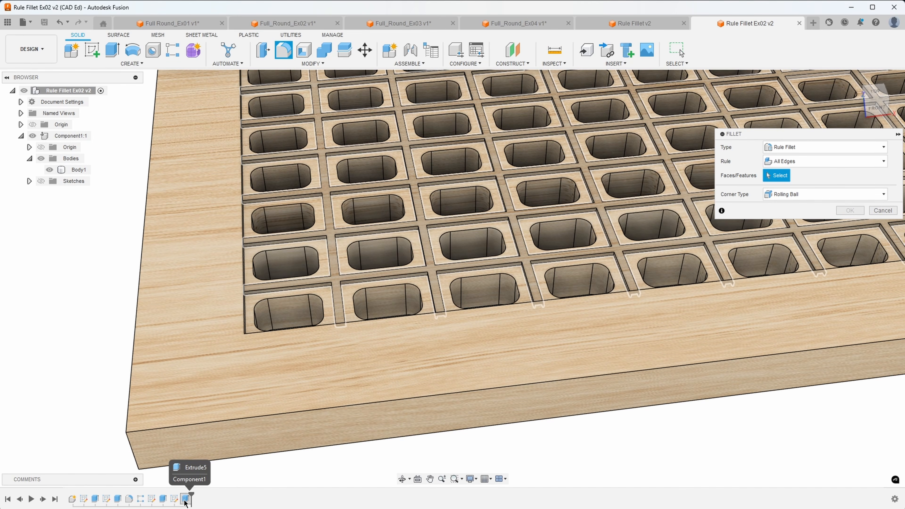
{"action": "left_click", "coordinate": [770, 361]}
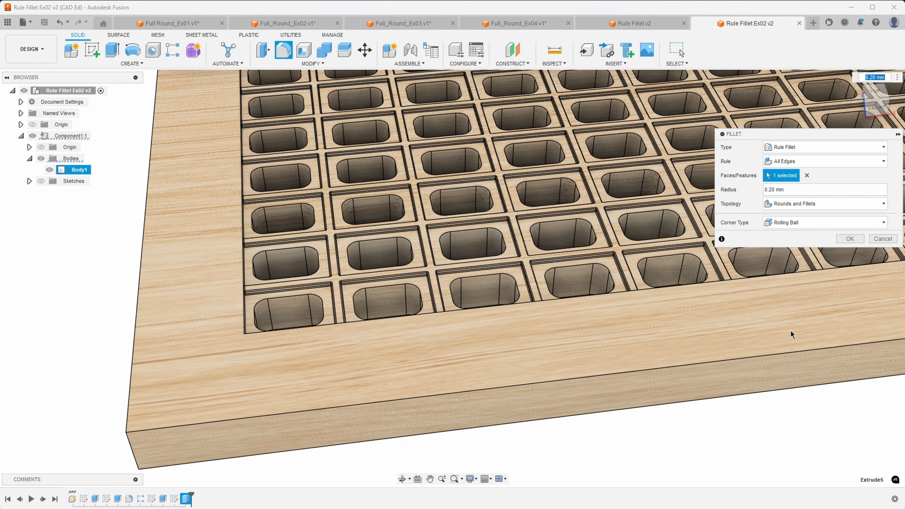
{"action": "scroll", "coordinate": [571, 213], "scroll_direction": "up", "scroll_amount": 5}
{"action": "scroll", "coordinate": [571, 212], "scroll_direction": "up", "scroll_amount": 8}
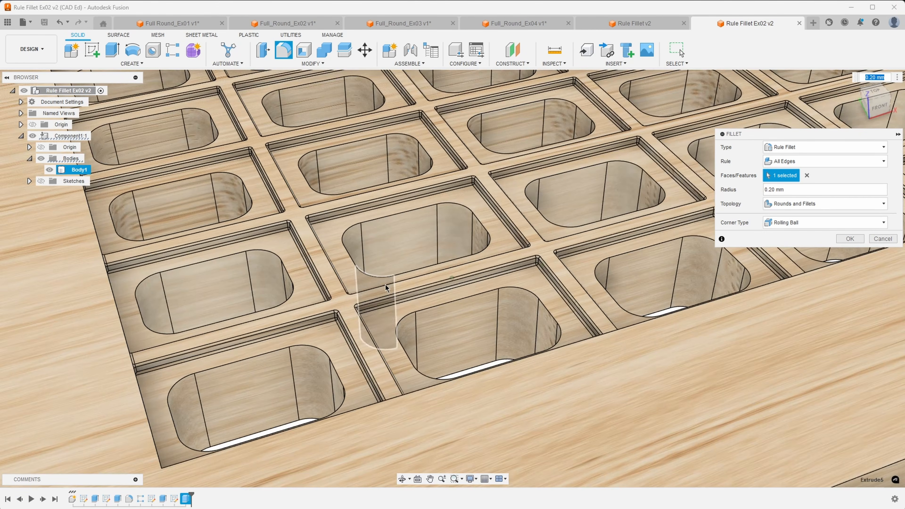
{"action": "scroll", "coordinate": [383, 229], "scroll_direction": "up", "scroll_amount": 3}
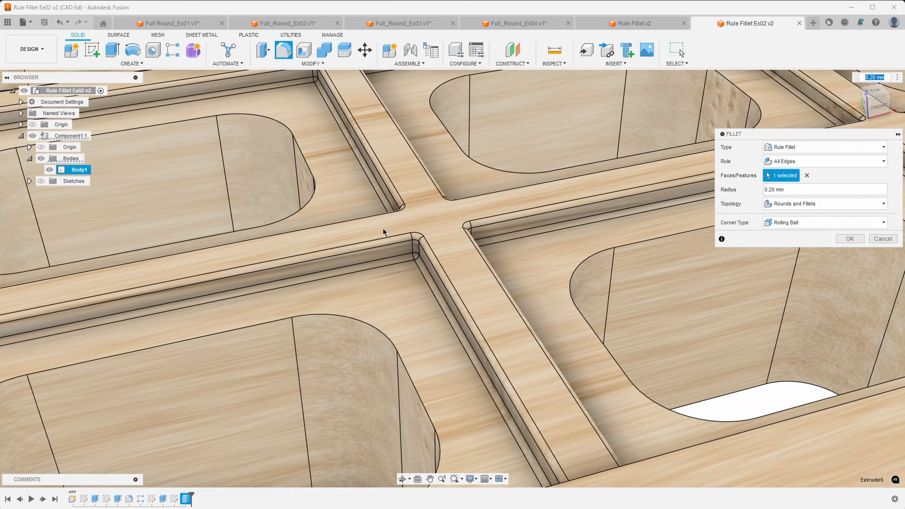
{"action": "scroll", "coordinate": [425, 299], "scroll_direction": "down", "scroll_amount": 5}
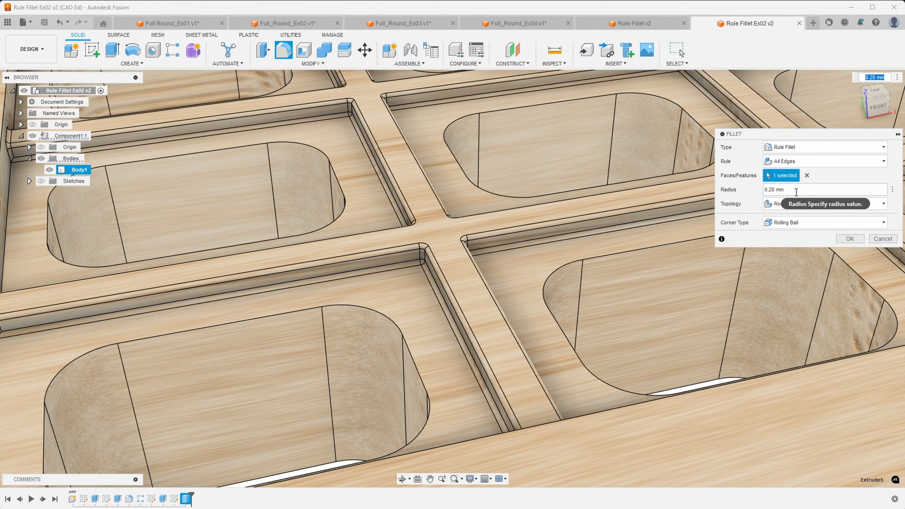
Set topology to Fillets Only, inspect the pocket corners, then cancel the fillet.
{"action": "left_click", "coordinate": [816, 204]}
{"action": "left_click", "coordinate": [789, 234]}
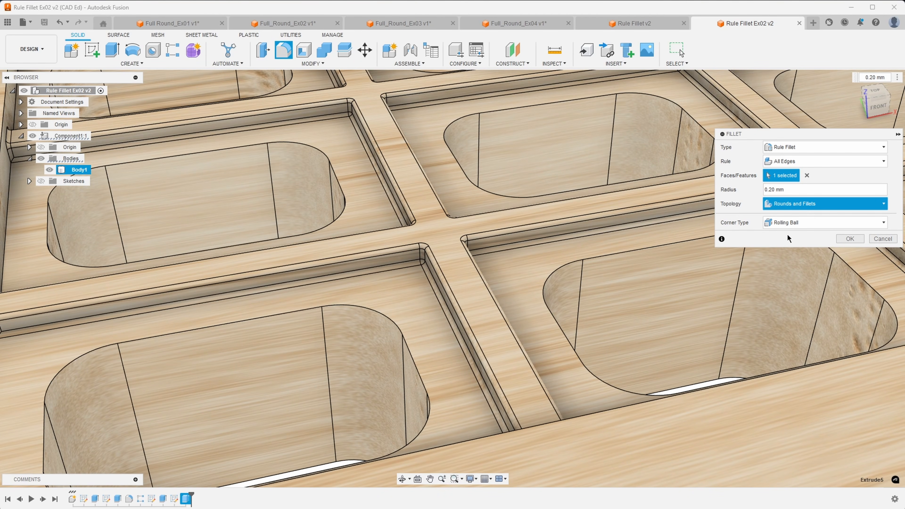
{"action": "key", "text": "Down"}
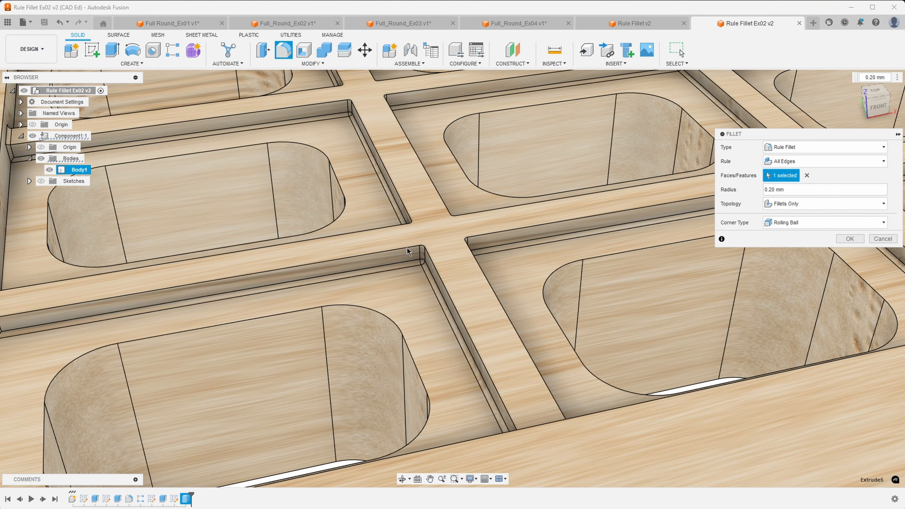
{"action": "scroll", "coordinate": [402, 246], "scroll_direction": "up", "scroll_amount": 5}
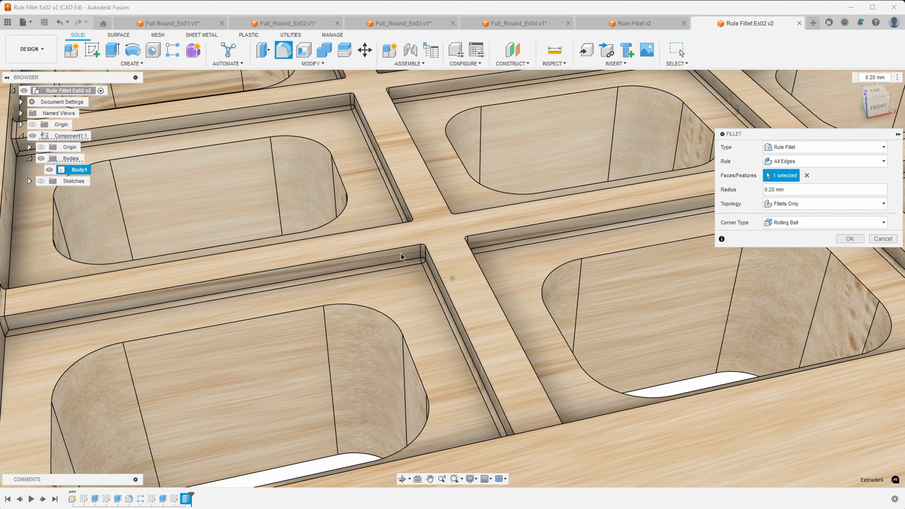
{"action": "middle_click_drag", "start_coordinate": [429, 235], "coordinate": [64, 228], "text": "shift"}
{"action": "middle_click_drag", "start_coordinate": [167, 244], "coordinate": [414, 266], "text": "shift"}
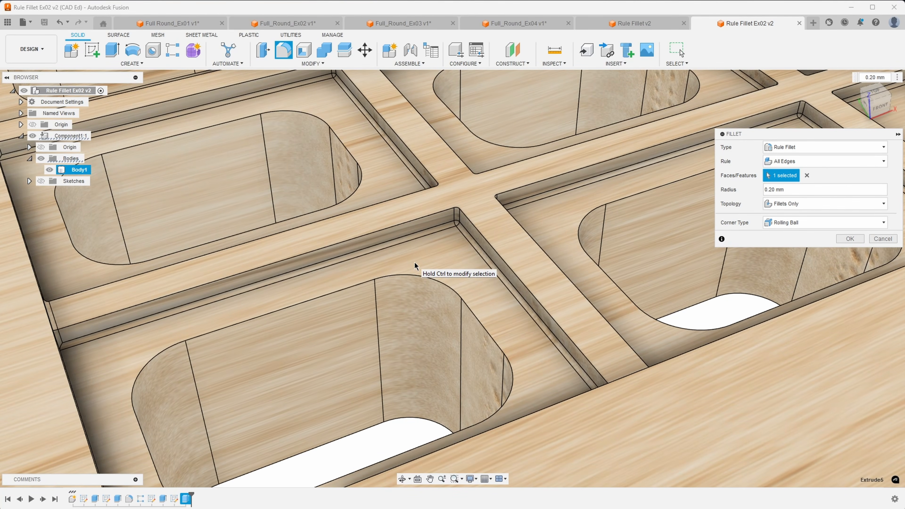
{"action": "middle_click_drag", "start_coordinate": [441, 260], "coordinate": [499, 323], "text": "shift"}
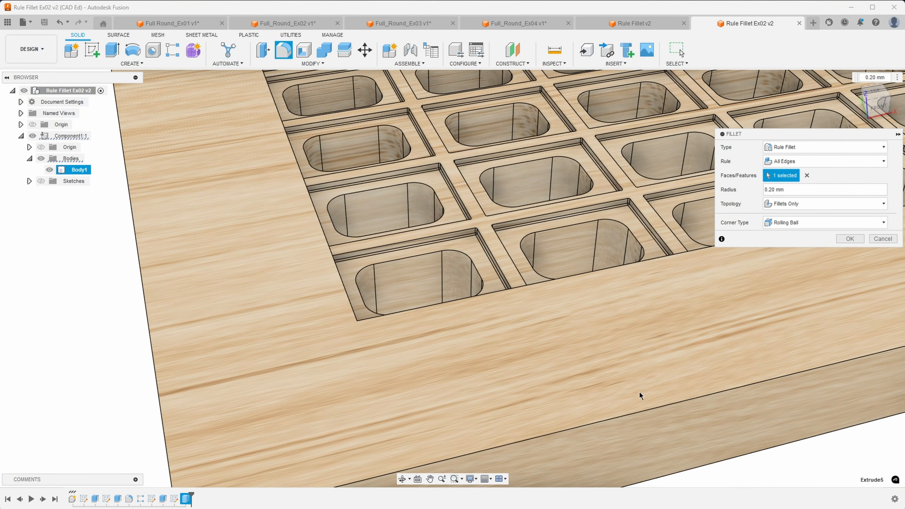
{"action": "left_click", "coordinate": [880, 239]}
Edit the 1 mm thin-wall grid extrude and change its operation from Join to New Body.
{"action": "scroll", "coordinate": [499, 395], "scroll_direction": "down", "scroll_amount": 2}
{"action": "left_click", "coordinate": [171, 435]}
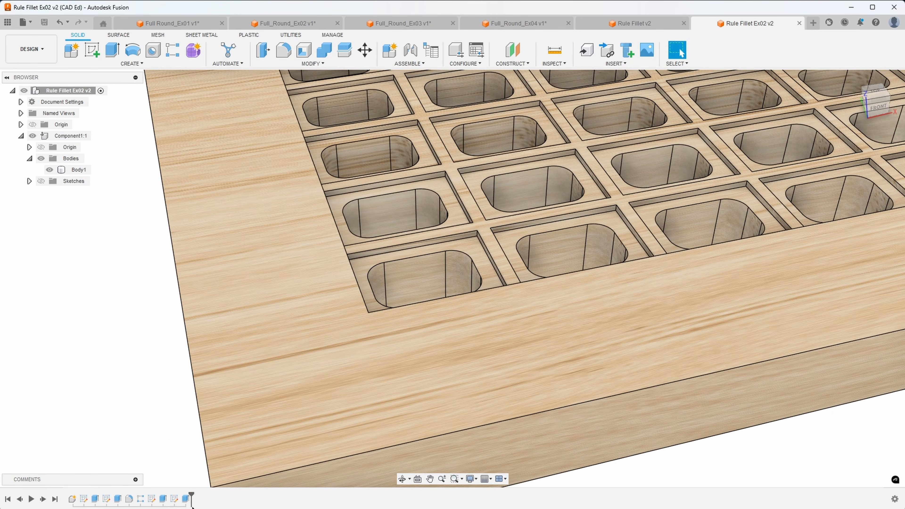
{"action": "double_click", "coordinate": [186, 499]}
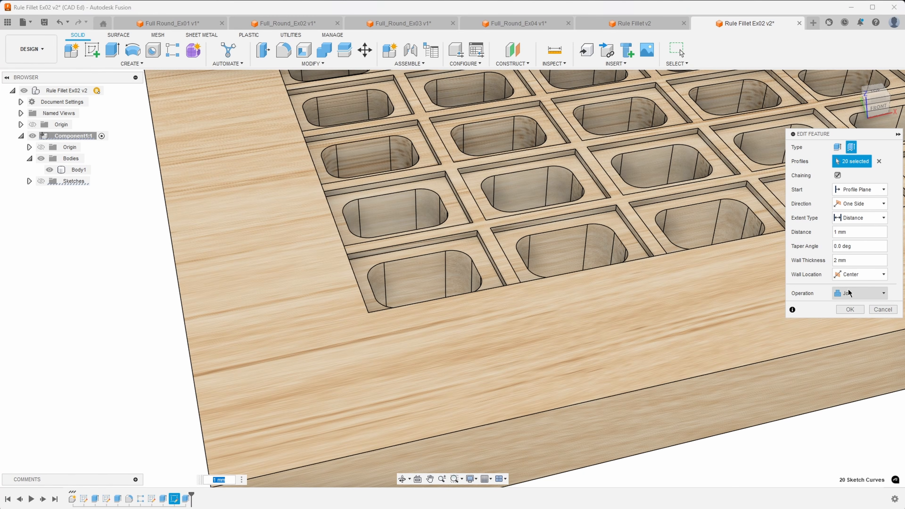
{"action": "left_click", "coordinate": [852, 293]}
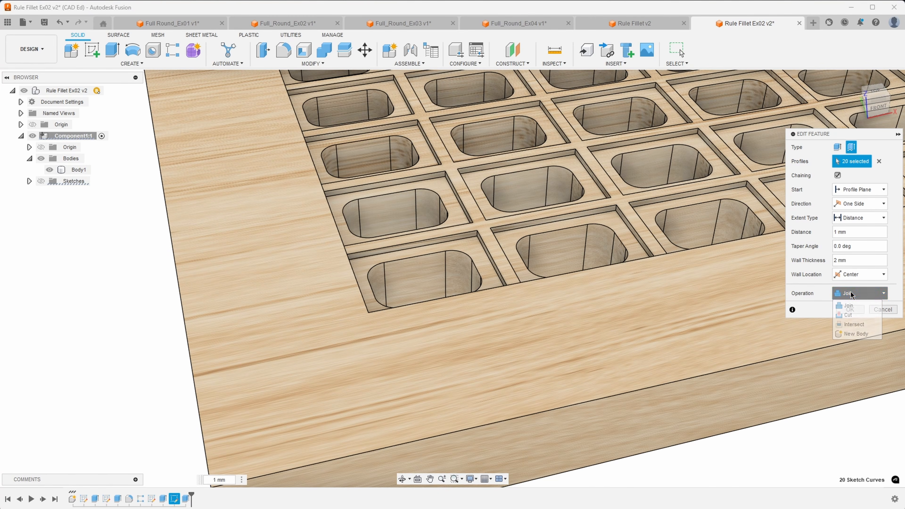
{"action": "left_click", "coordinate": [852, 337]}
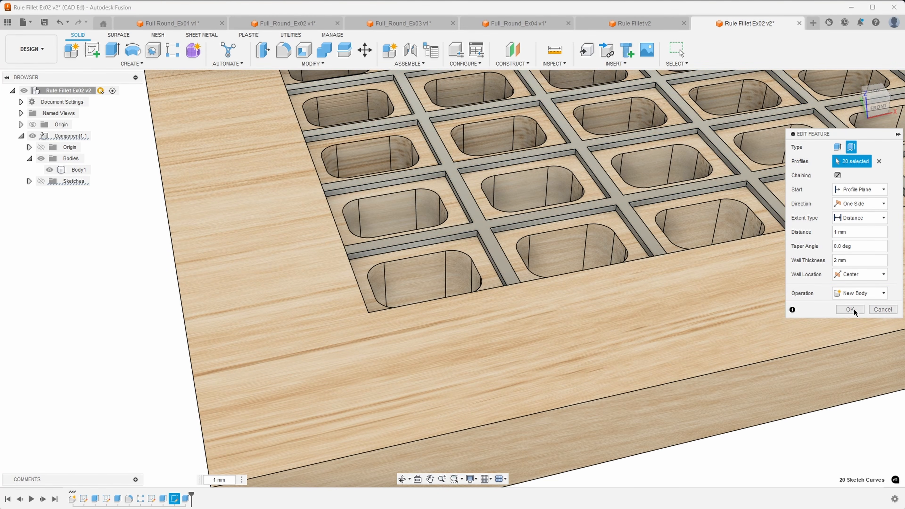
{"action": "left_click", "coordinate": [851, 310]}
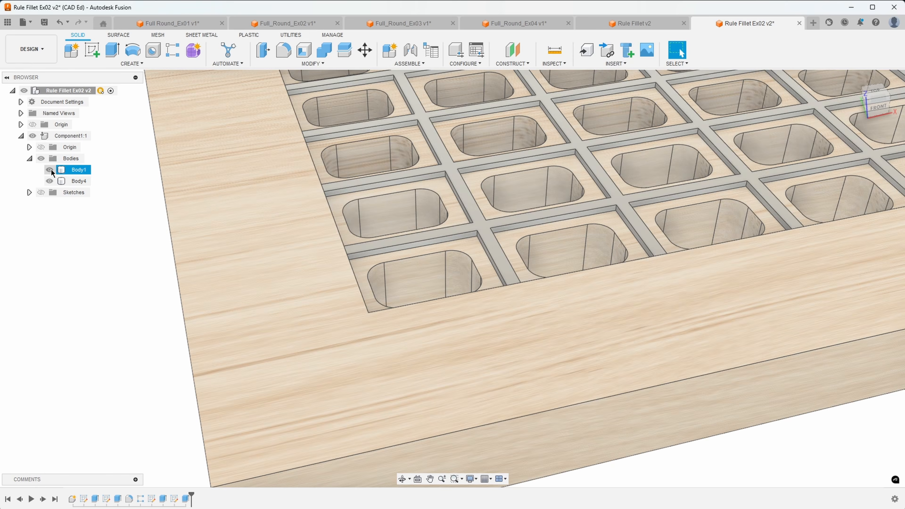
Hide Body1, the wooden tray, and start a new fillet.
{"action": "left_click", "coordinate": [51, 170]}
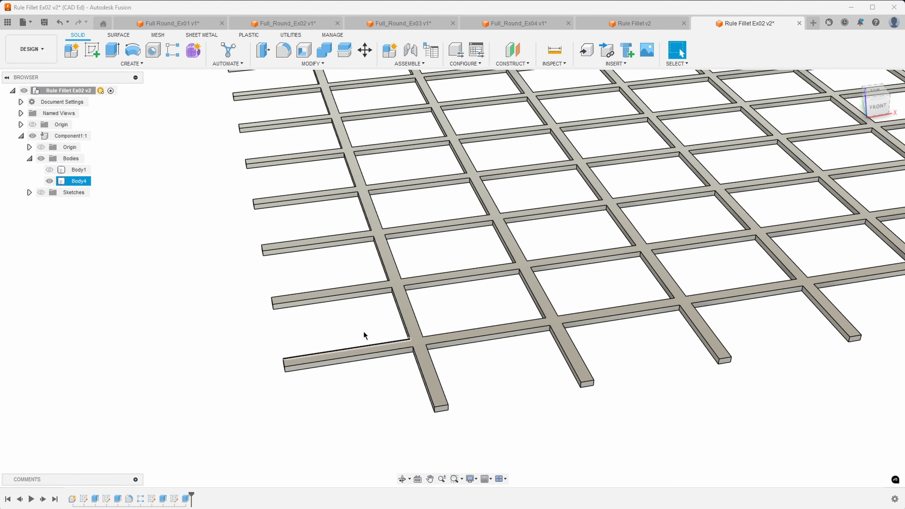
{"action": "left_click", "coordinate": [283, 50]}
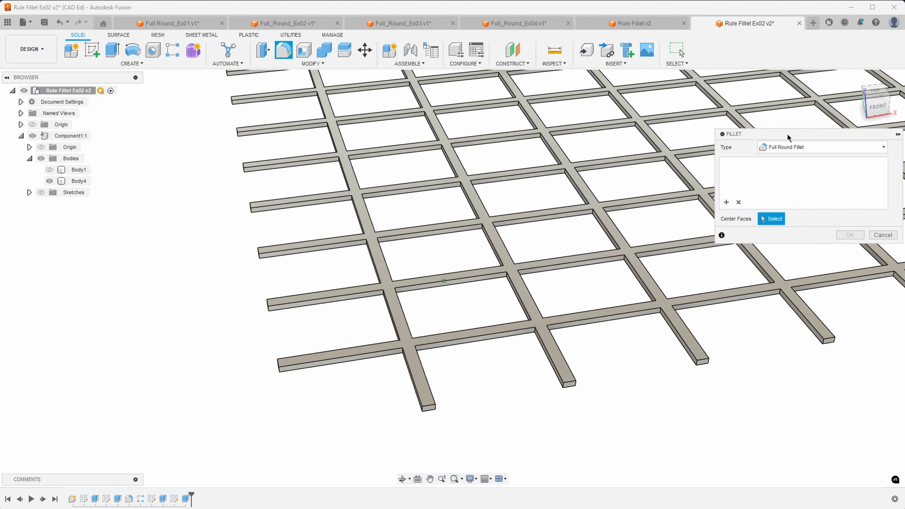
Set up a Rule Fillet on Body4, the grid ribs, with Fillets Only topology.
{"action": "left_click", "coordinate": [798, 147]}
{"action": "left_click", "coordinate": [784, 166]}
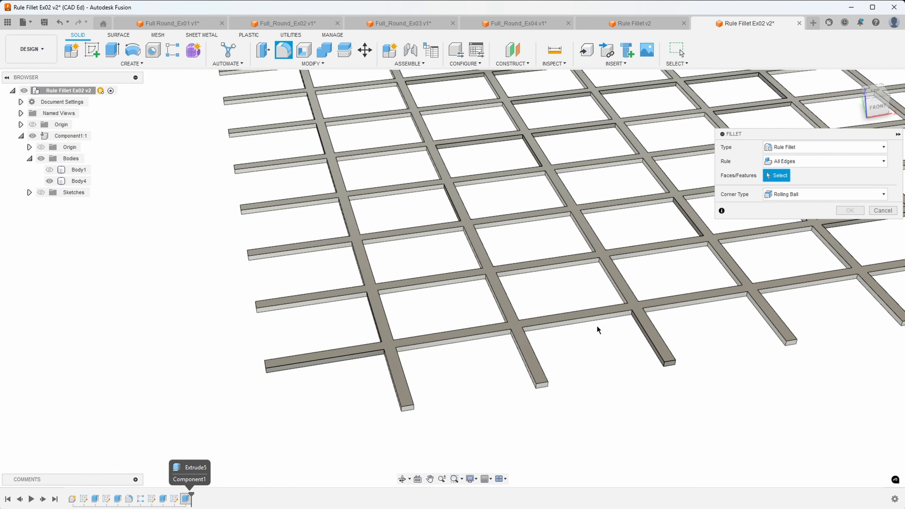
{"action": "left_click", "coordinate": [679, 286]}
{"action": "scroll", "coordinate": [464, 315], "scroll_direction": "up", "scroll_amount": 10}
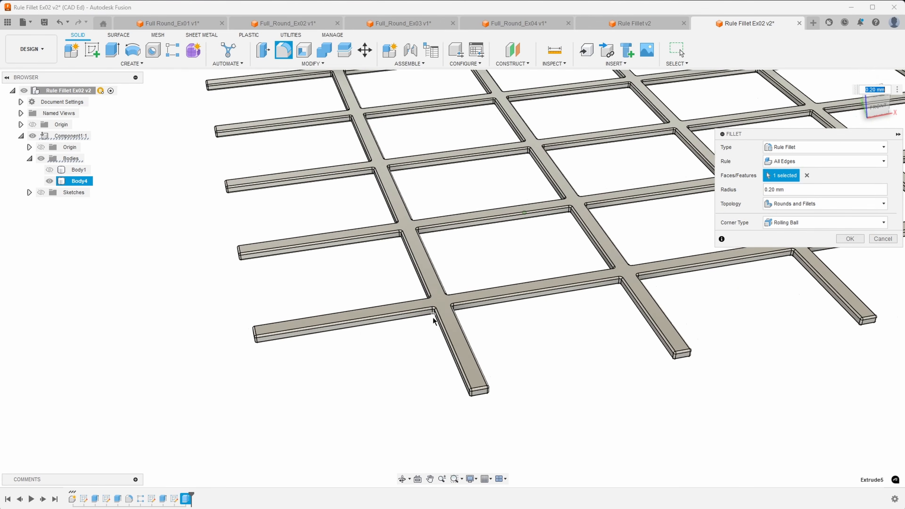
{"action": "left_click", "coordinate": [805, 205]}
{"action": "left_click", "coordinate": [785, 234]}
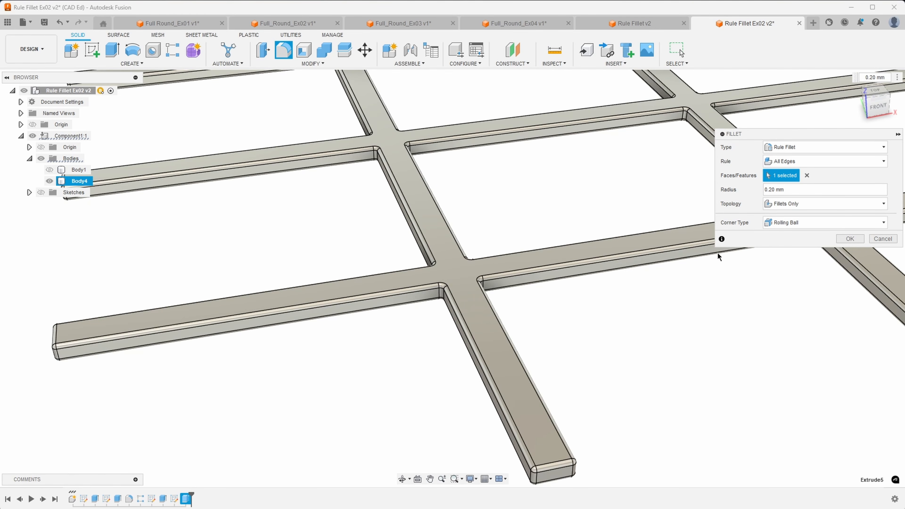
{"action": "middle_click_drag", "start_coordinate": [430, 291], "coordinate": [457, 288], "text": "shift"}
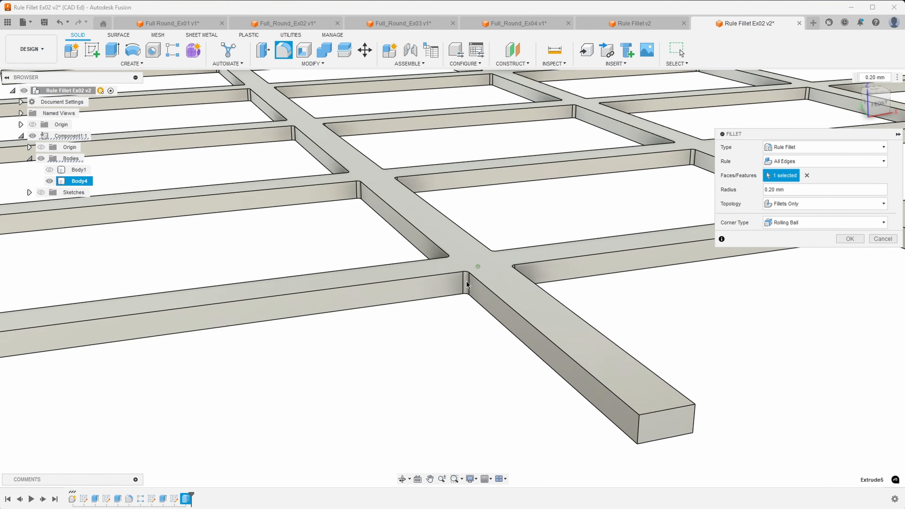
Set the fillet radius to 3 mm and apply it.
{"action": "left_click_drag", "start_coordinate": [797, 194], "coordinate": [758, 194]}
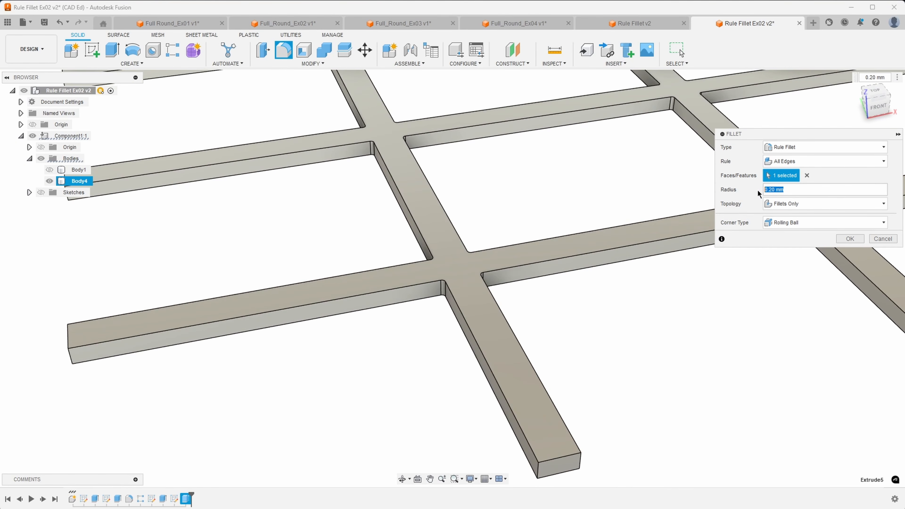
{"action": "type", "text": "2"}
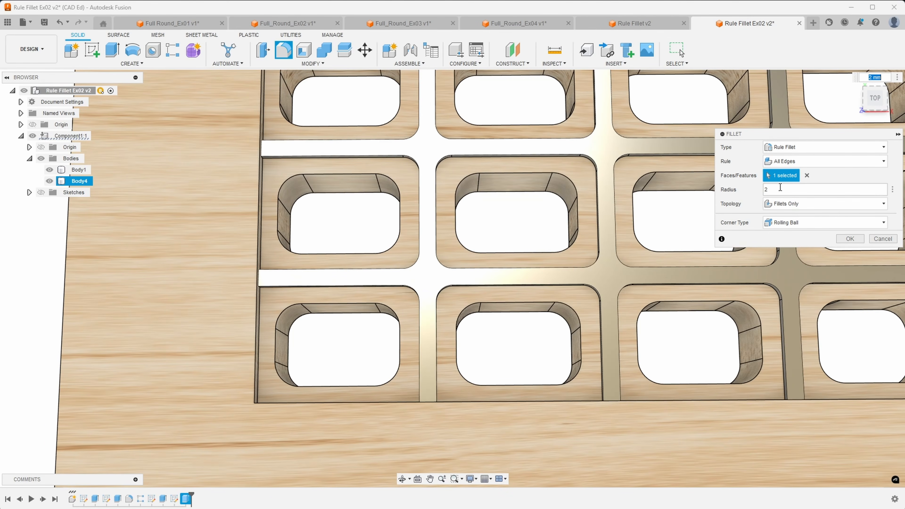
{"action": "left_click_drag", "start_coordinate": [780, 187], "coordinate": [762, 188]}
{"action": "type", "text": "3"}
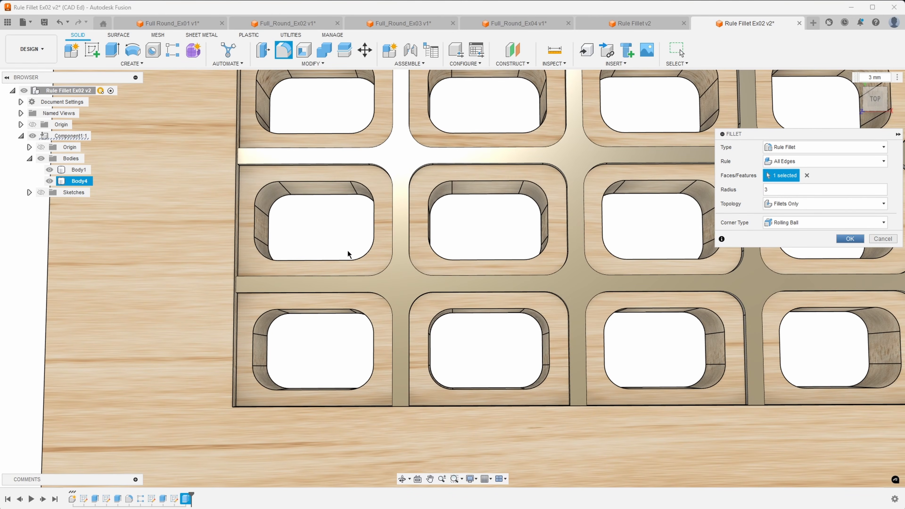
{"action": "key", "text": "Return"}
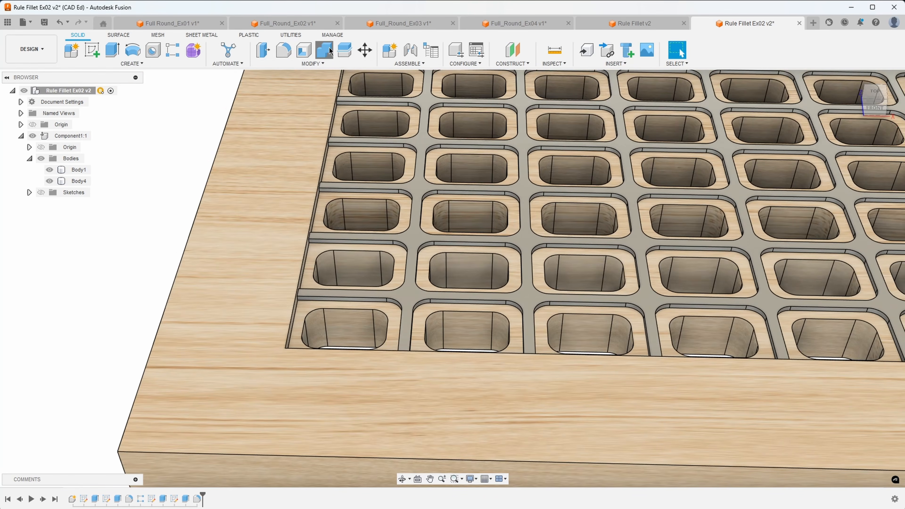
Combine with Join, using Body1 as the target and Body4 as the tool body.
{"action": "left_click", "coordinate": [326, 51]}
{"action": "left_click", "coordinate": [306, 146]}
{"action": "left_click", "coordinate": [431, 145]}
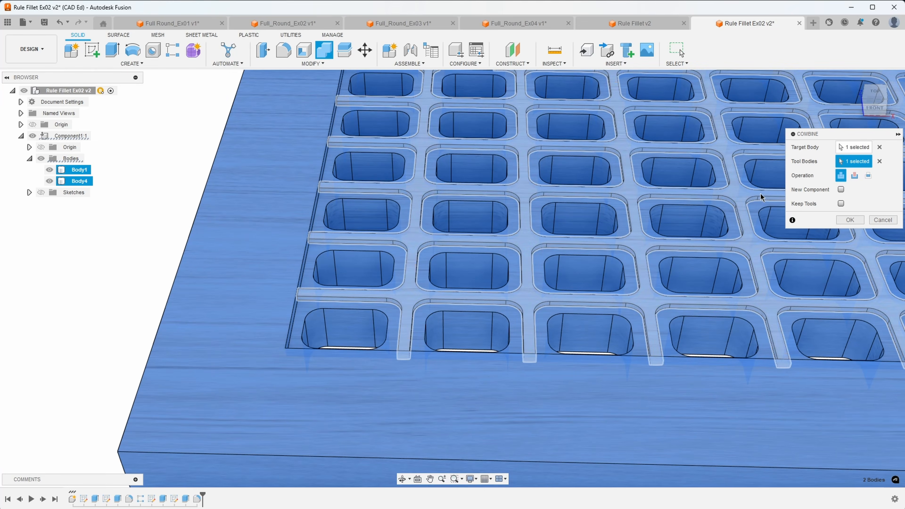
{"action": "left_click", "coordinate": [850, 220]}
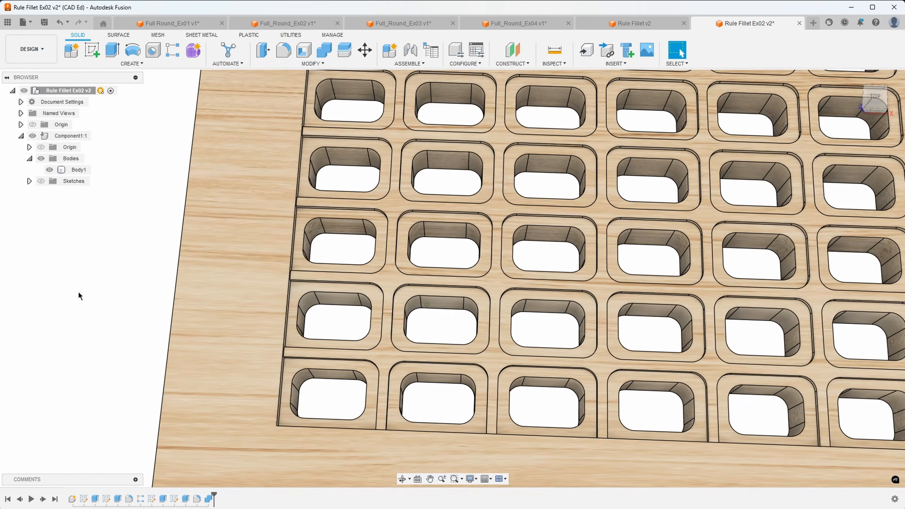